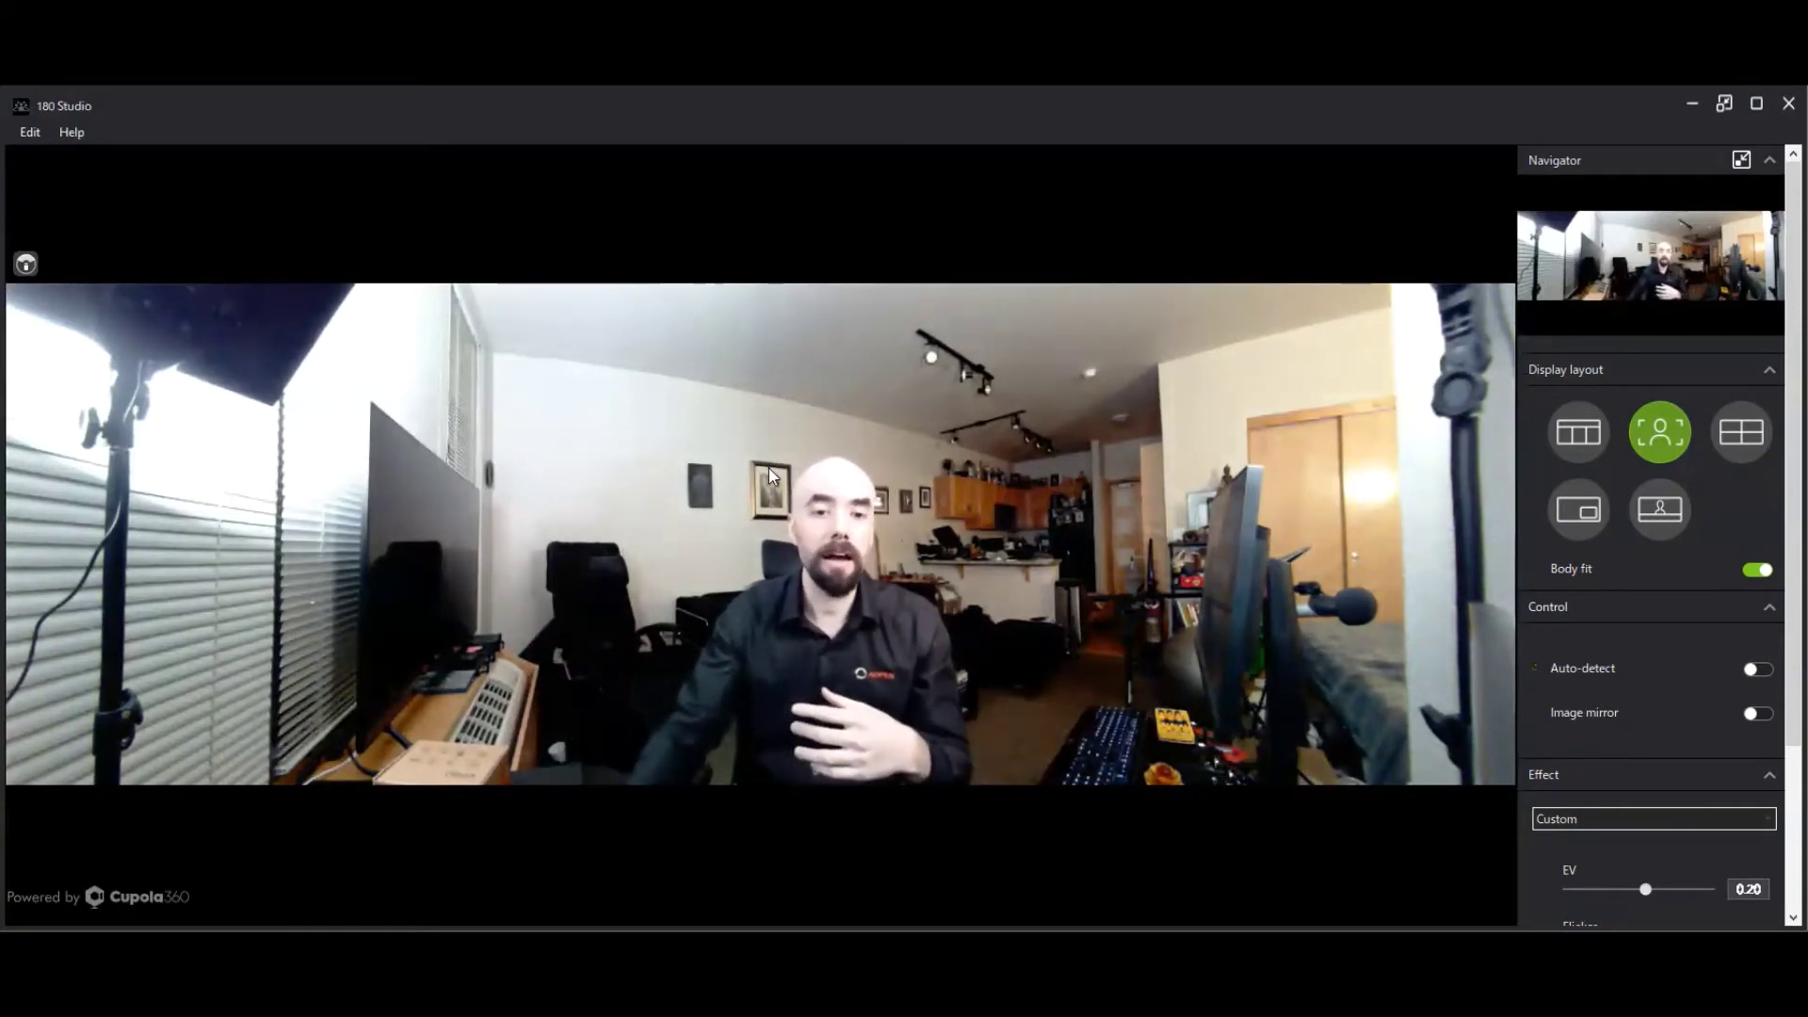
- Draw a selection box around the presenter's head and shoulders, and adjust its size and position to frame the face
drag(744, 440, 860, 538)
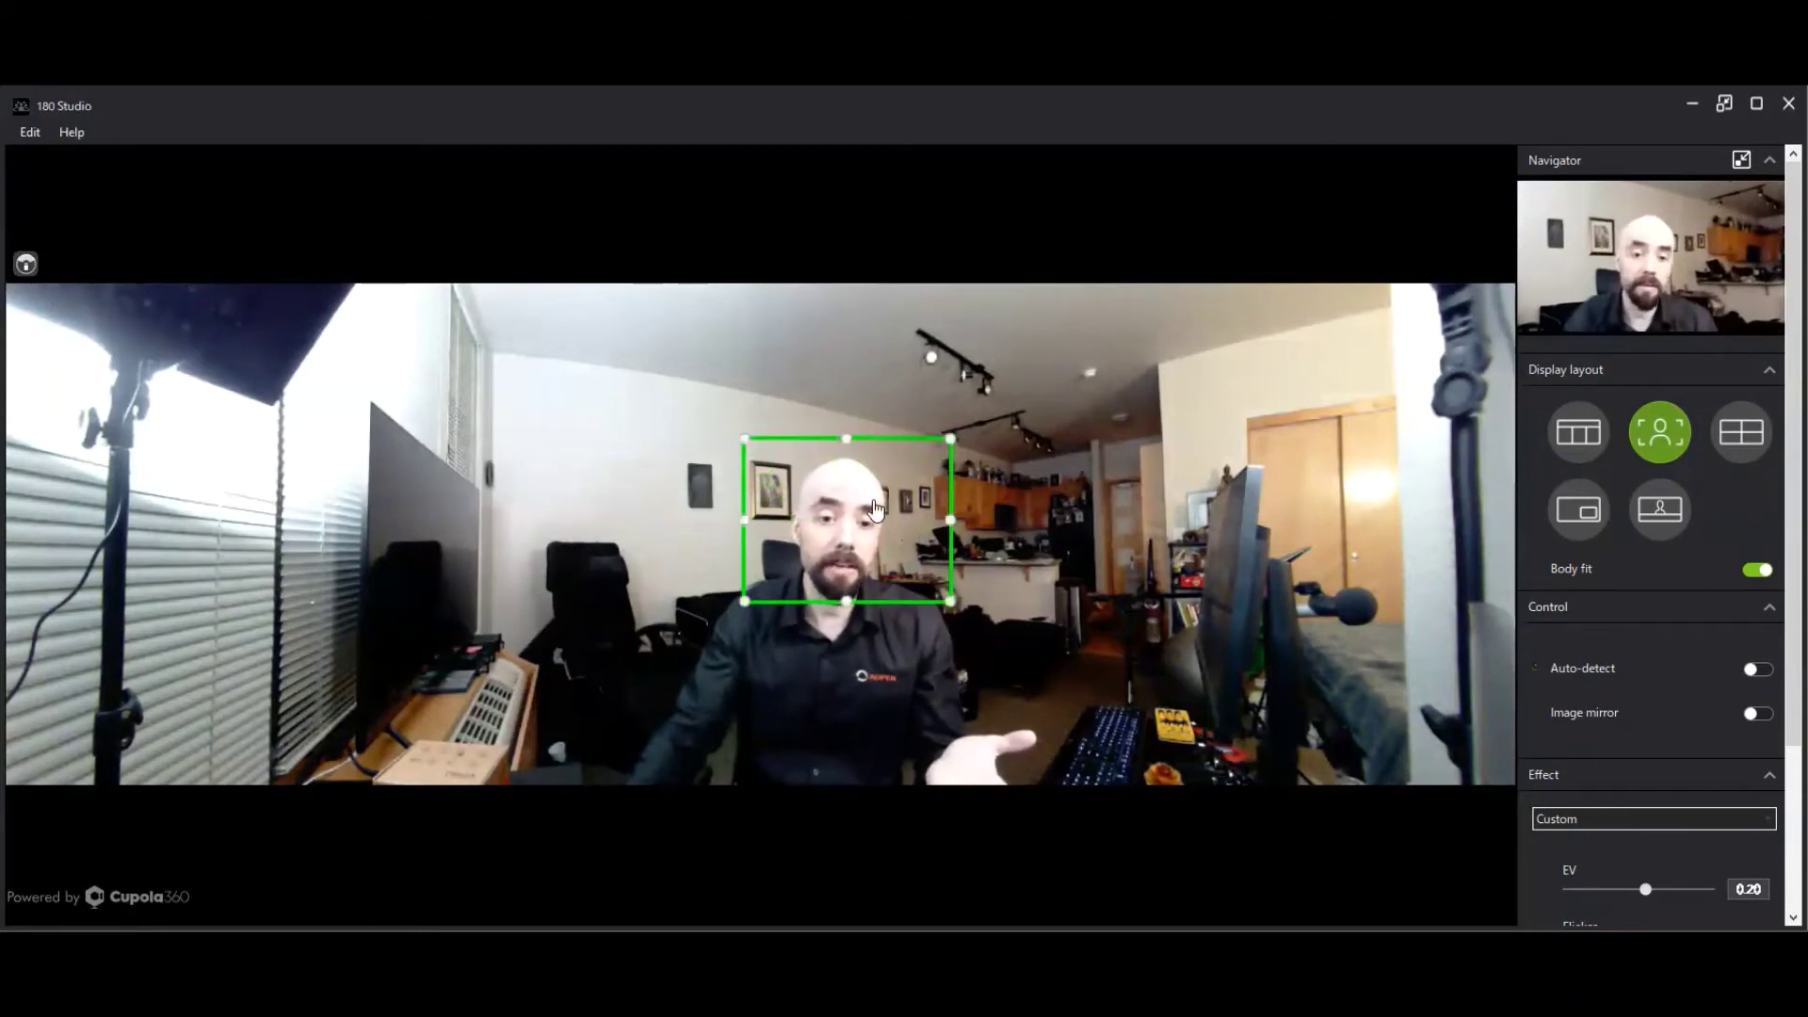
drag(876, 509, 809, 519)
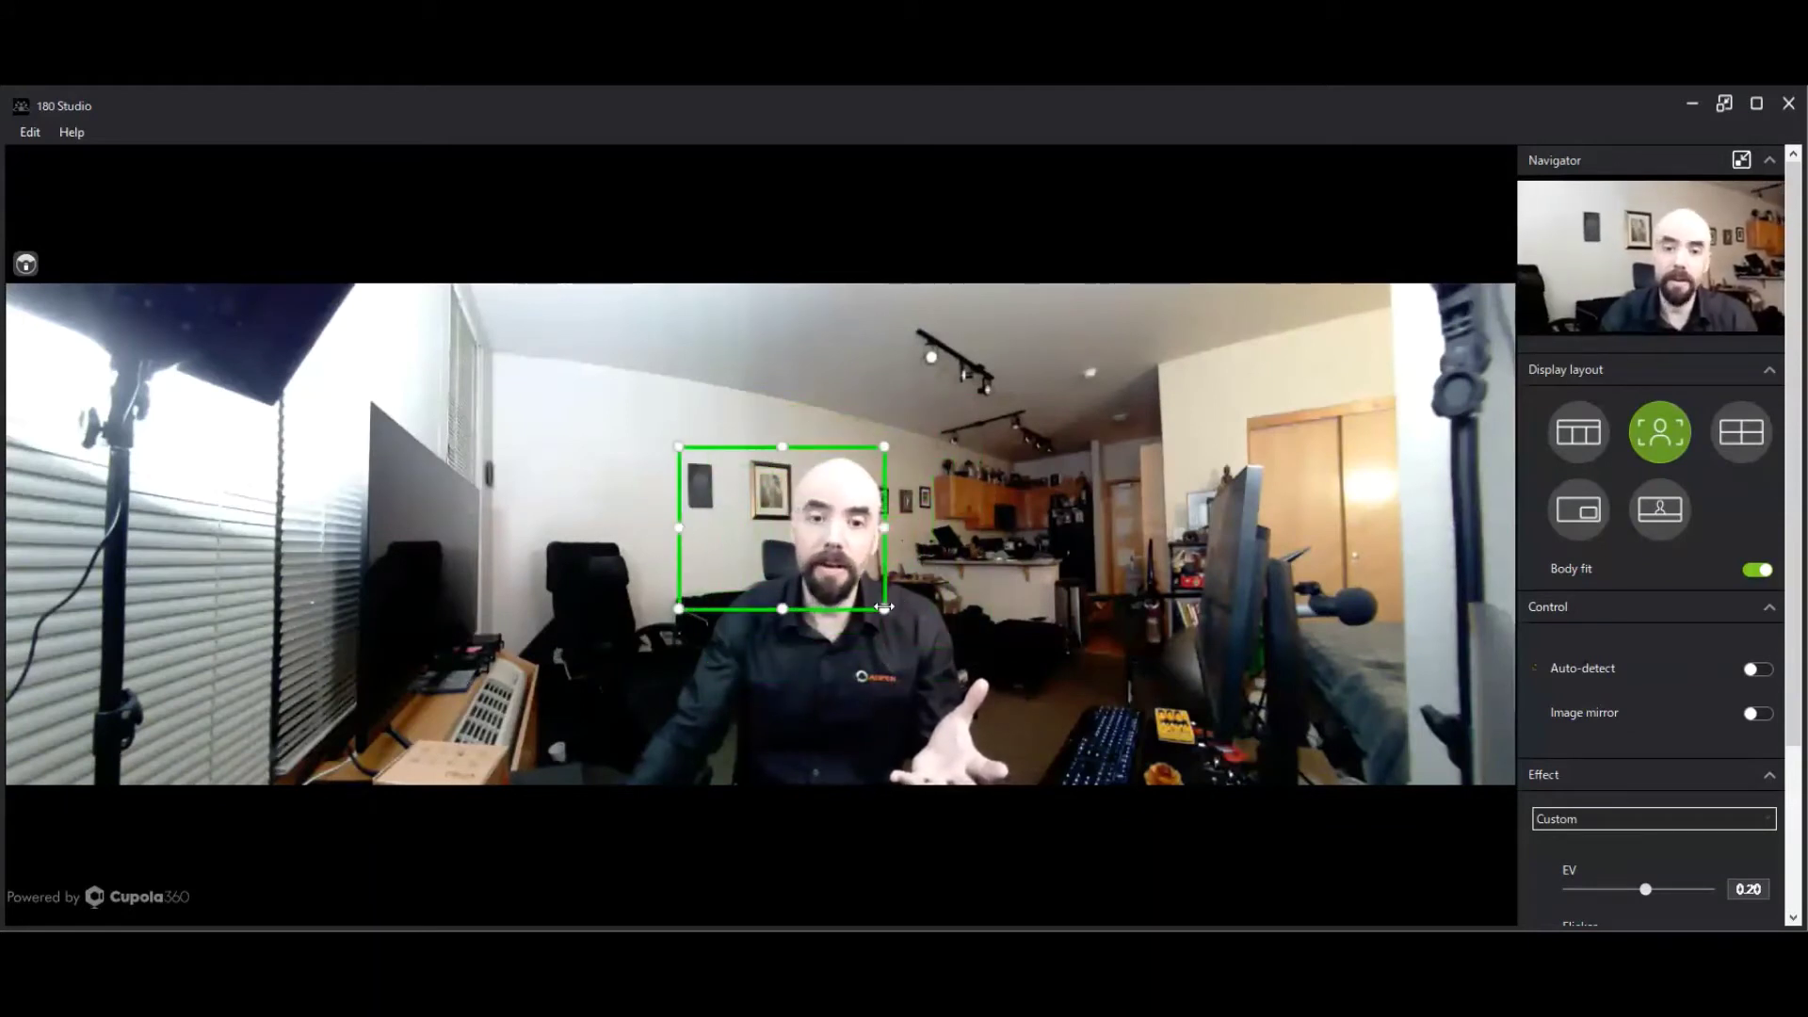
drag(882, 610, 932, 631)
mouse_move(850, 549)
mouse_down()
mouse_move(880, 532)
mouse_move(856, 544)
mouse_up()
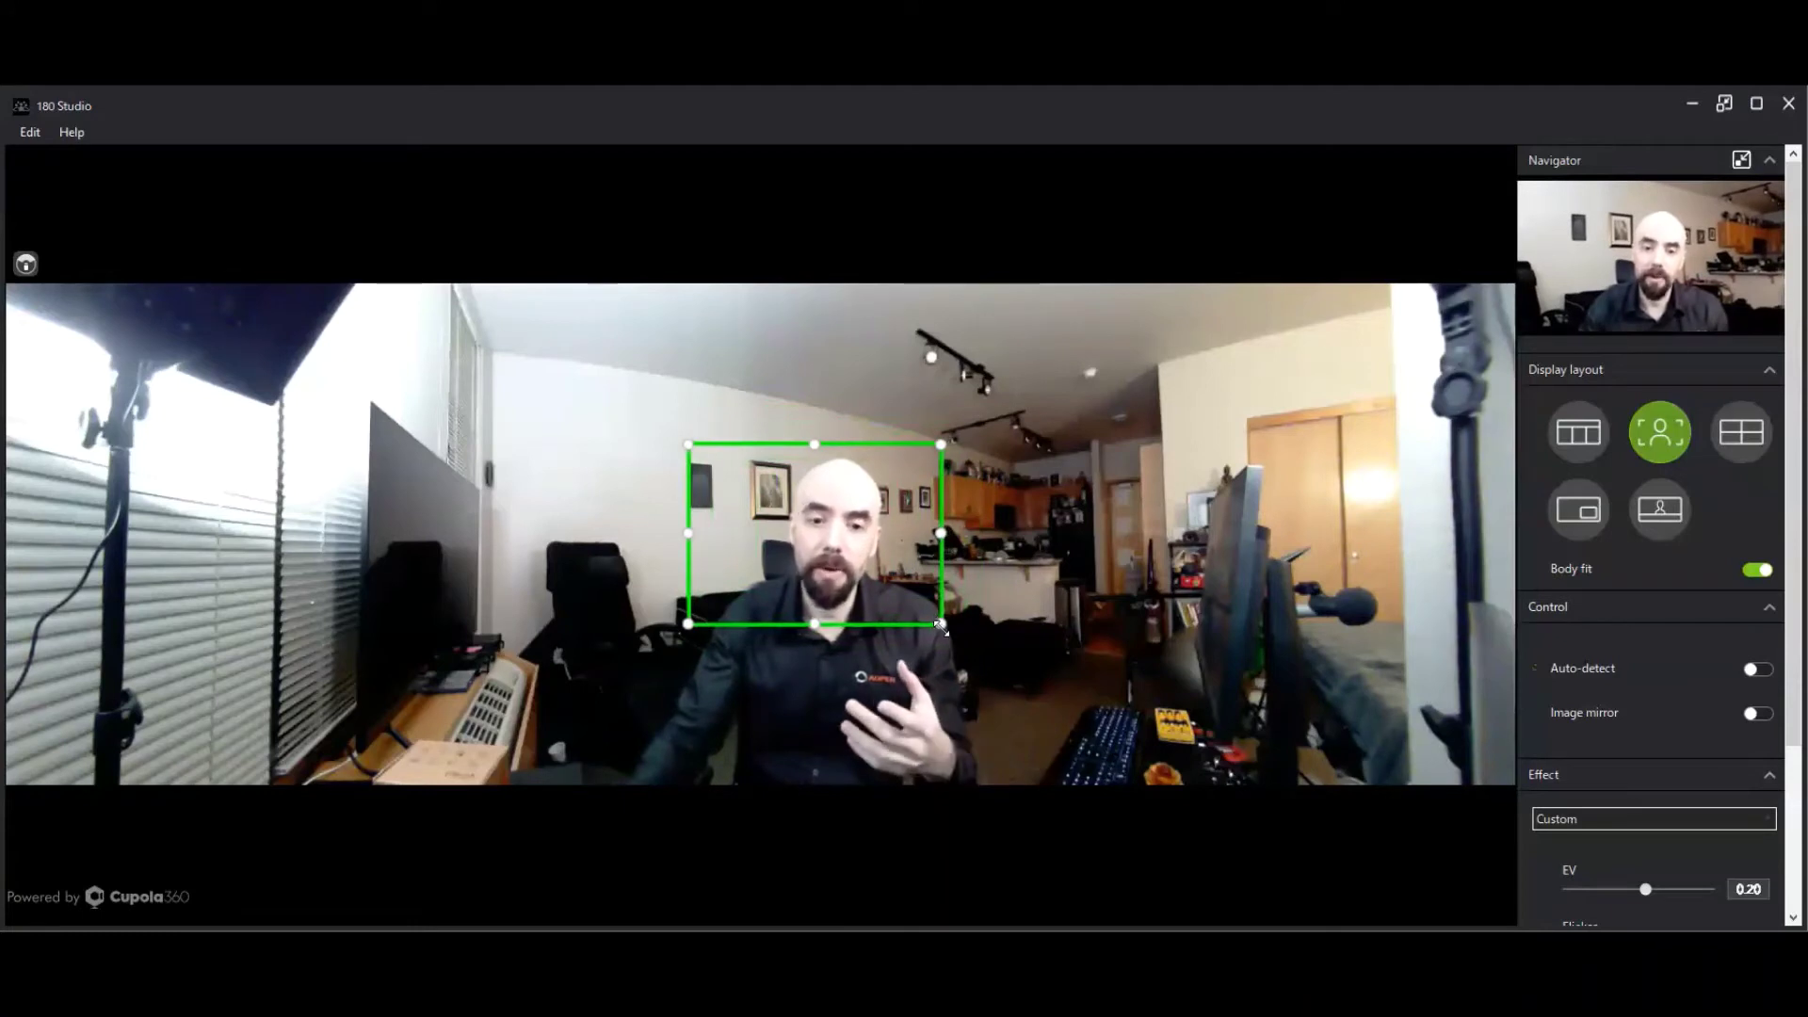
mouse_move(894, 566)
mouse_down()
mouse_move(908, 521)
mouse_move(928, 544)
mouse_move(898, 554)
mouse_move(913, 594)
mouse_move(881, 554)
mouse_move(949, 563)
mouse_move(910, 523)
mouse_move(857, 532)
mouse_move(891, 544)
mouse_up()
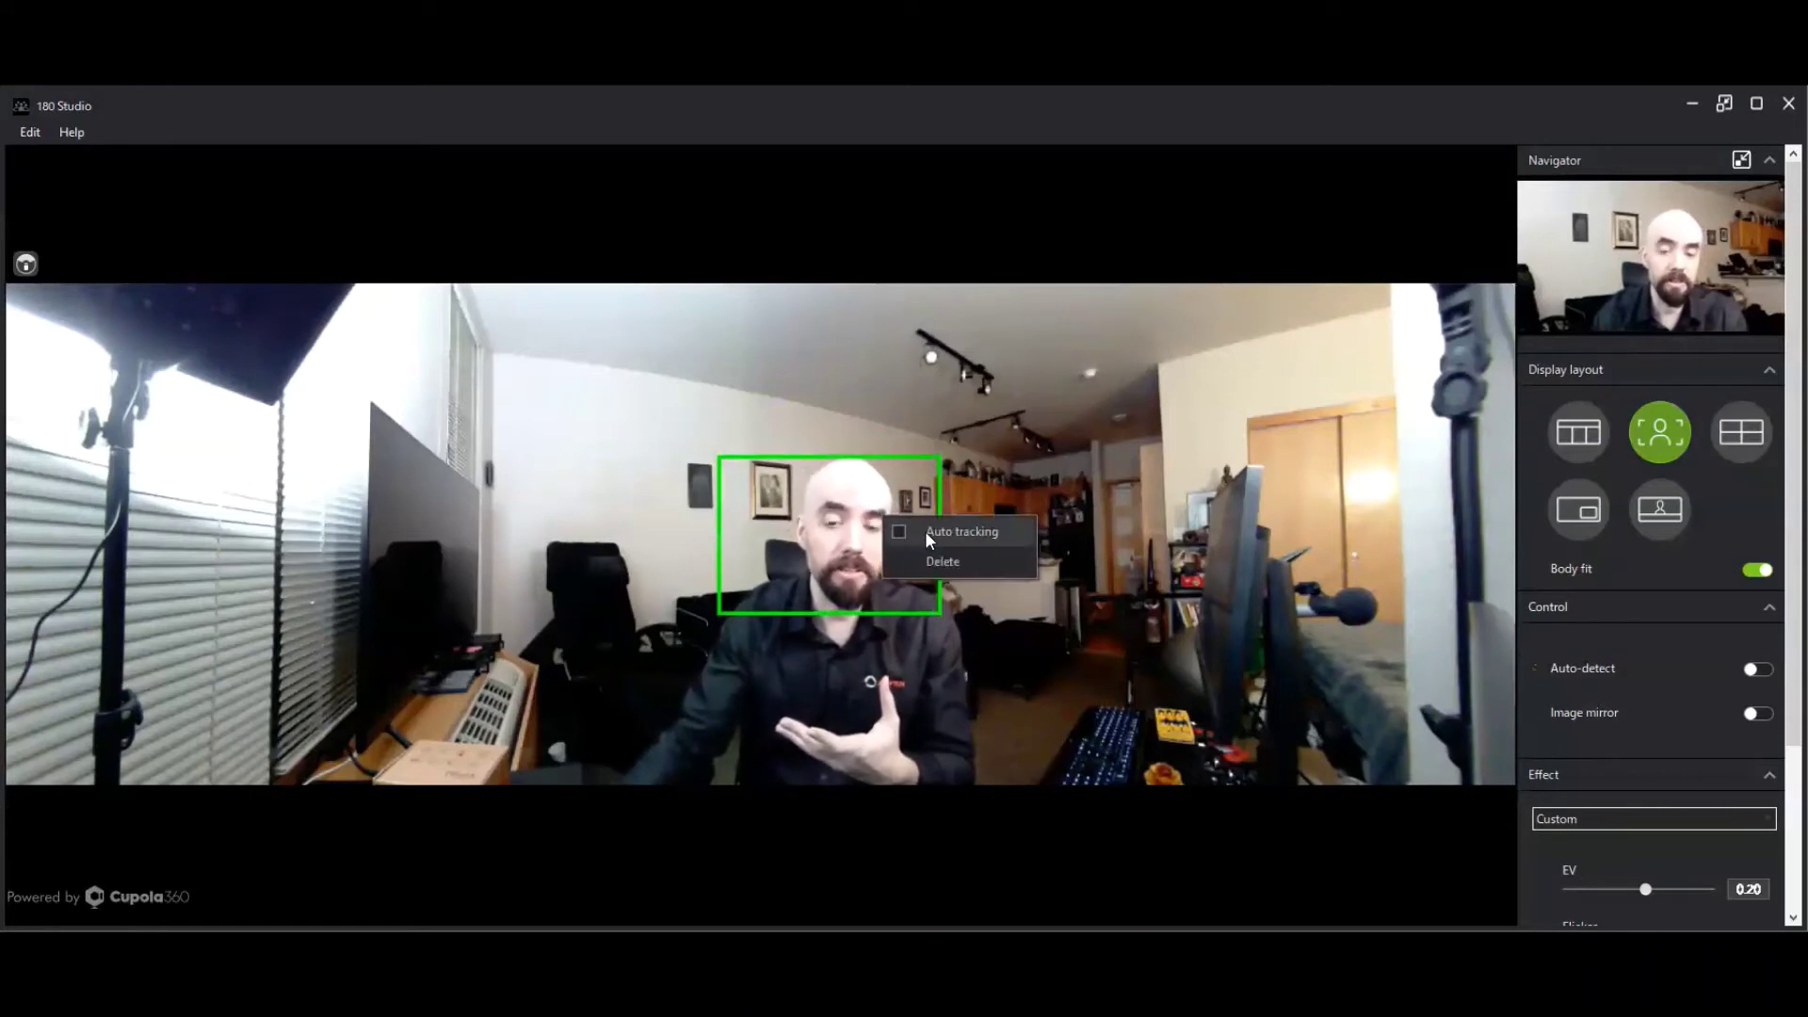
- Replace the presenter's selection with a new box around the head and shoulders, and enable auto tracking on it
right_click(838, 512)
click(859, 553)
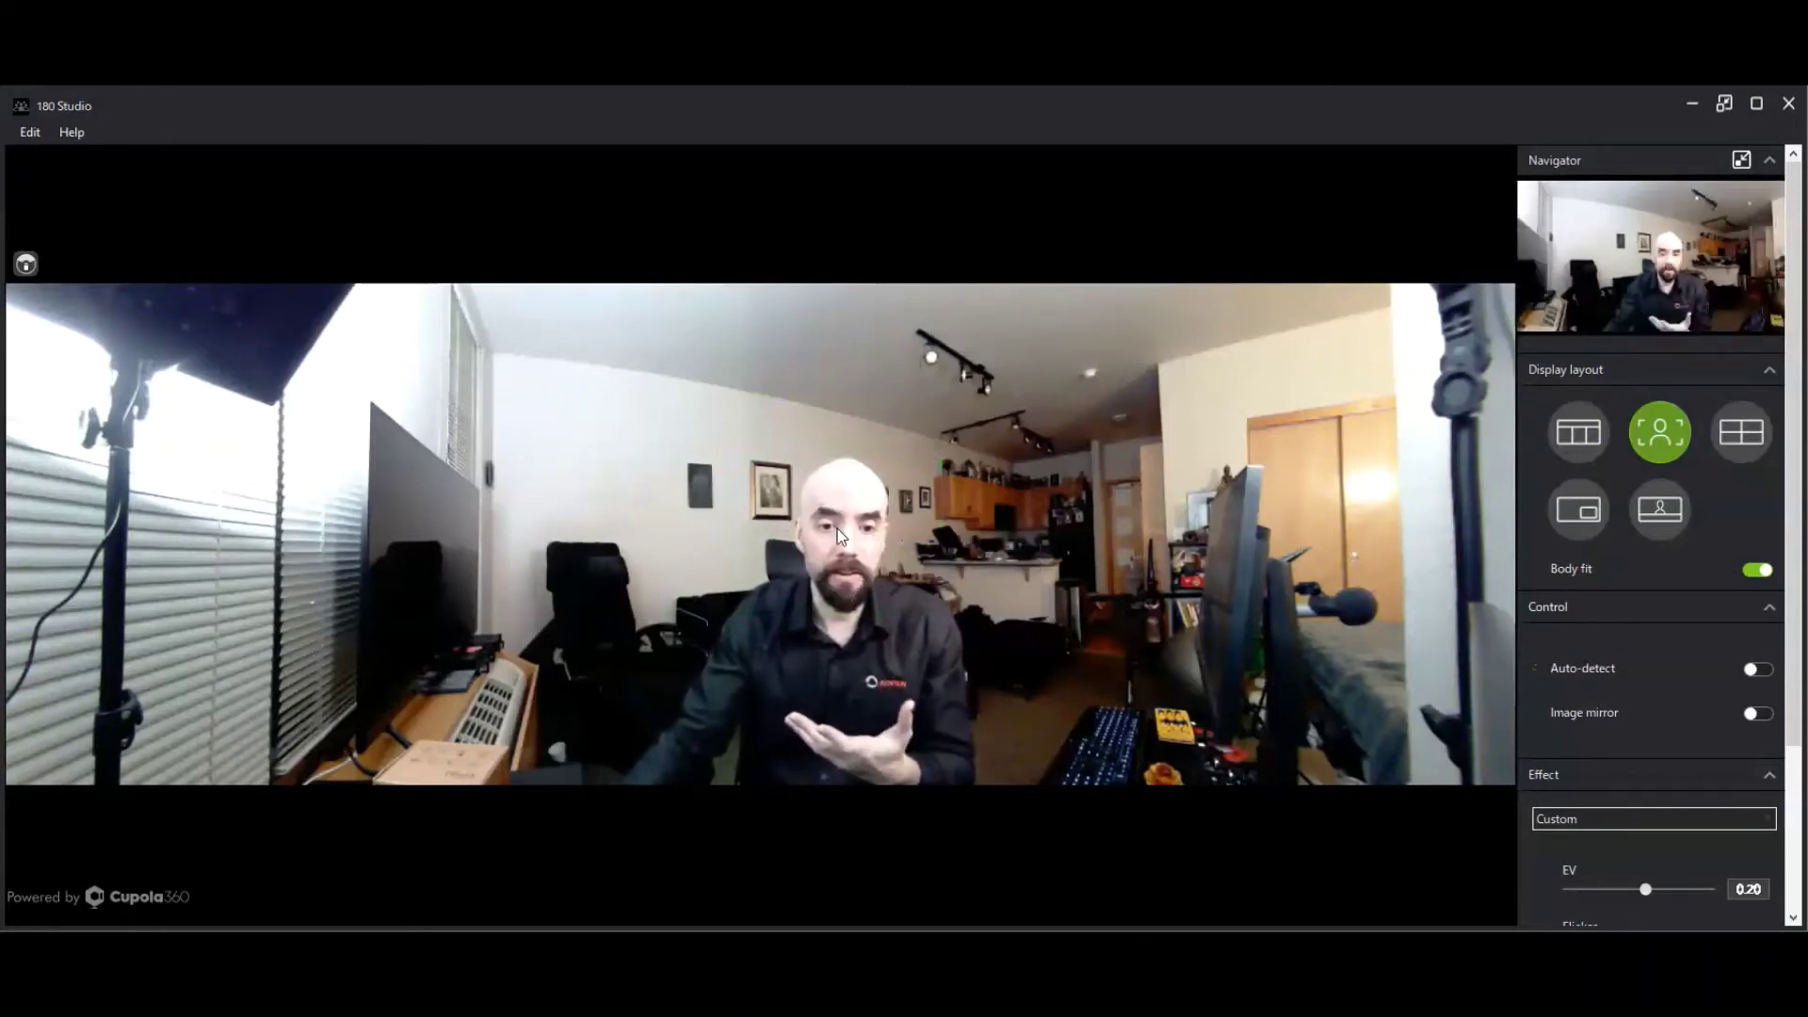
drag(726, 442, 946, 619)
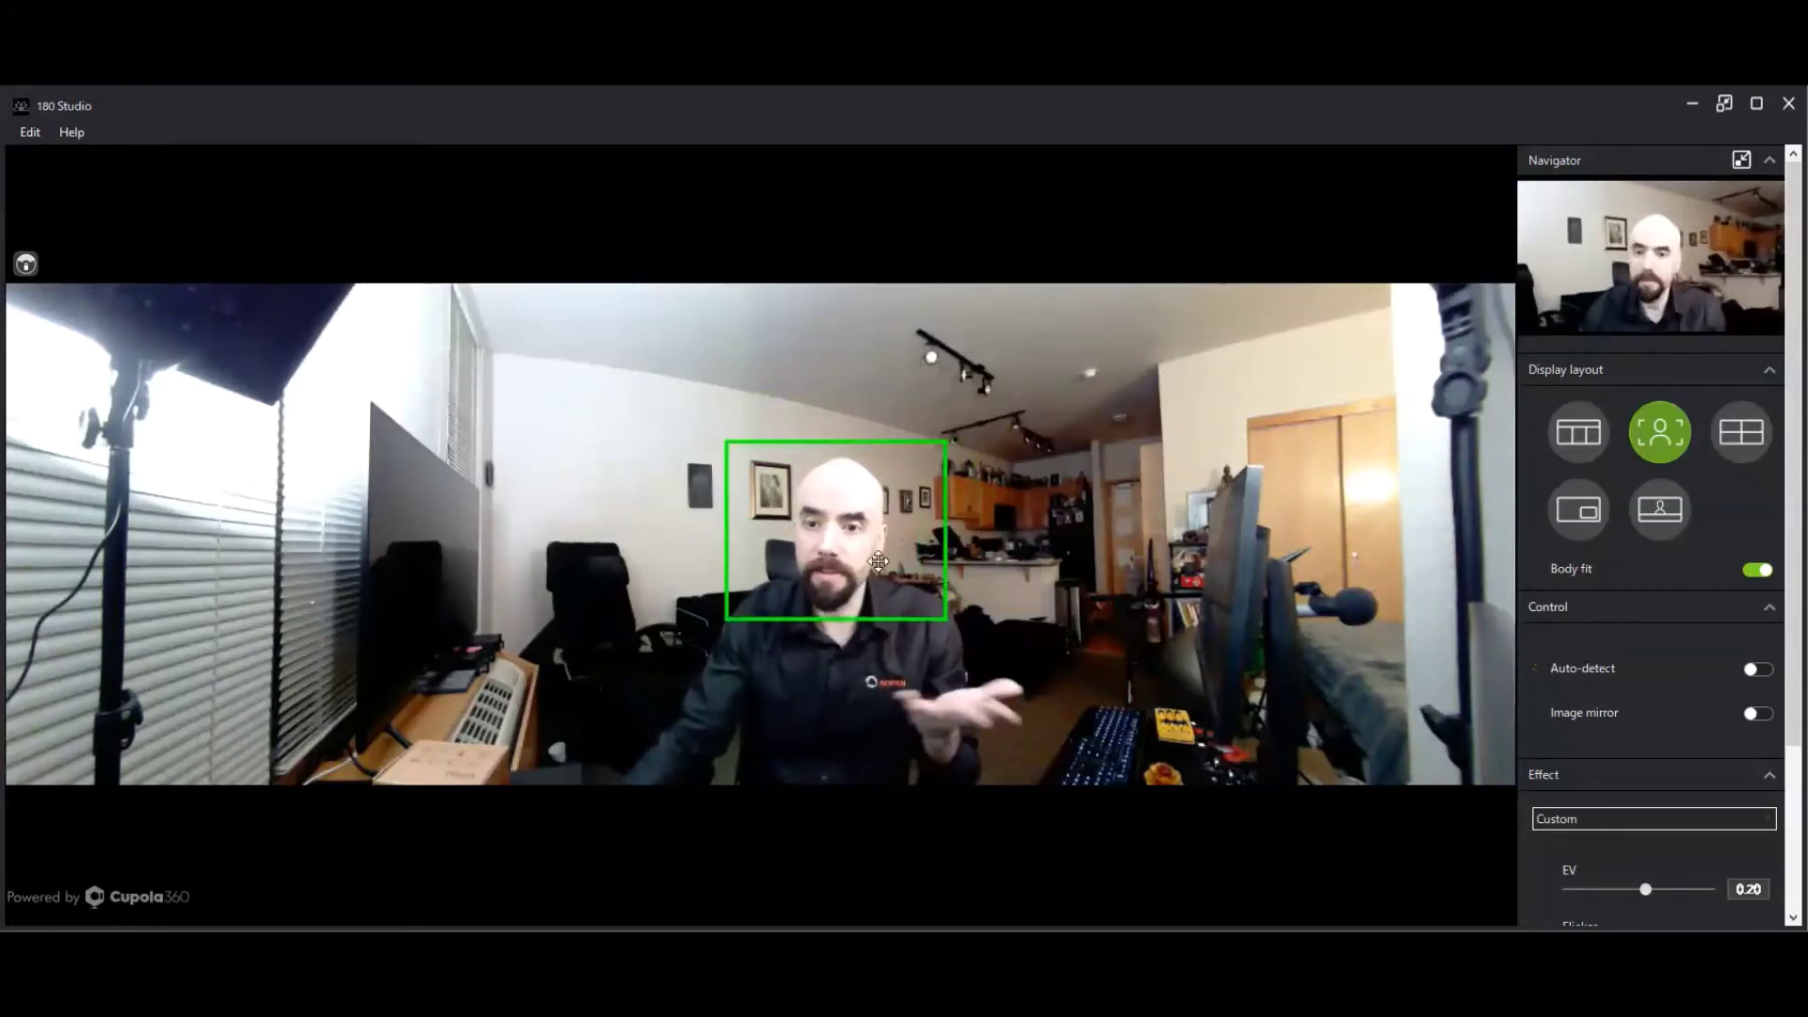
right_click(853, 524)
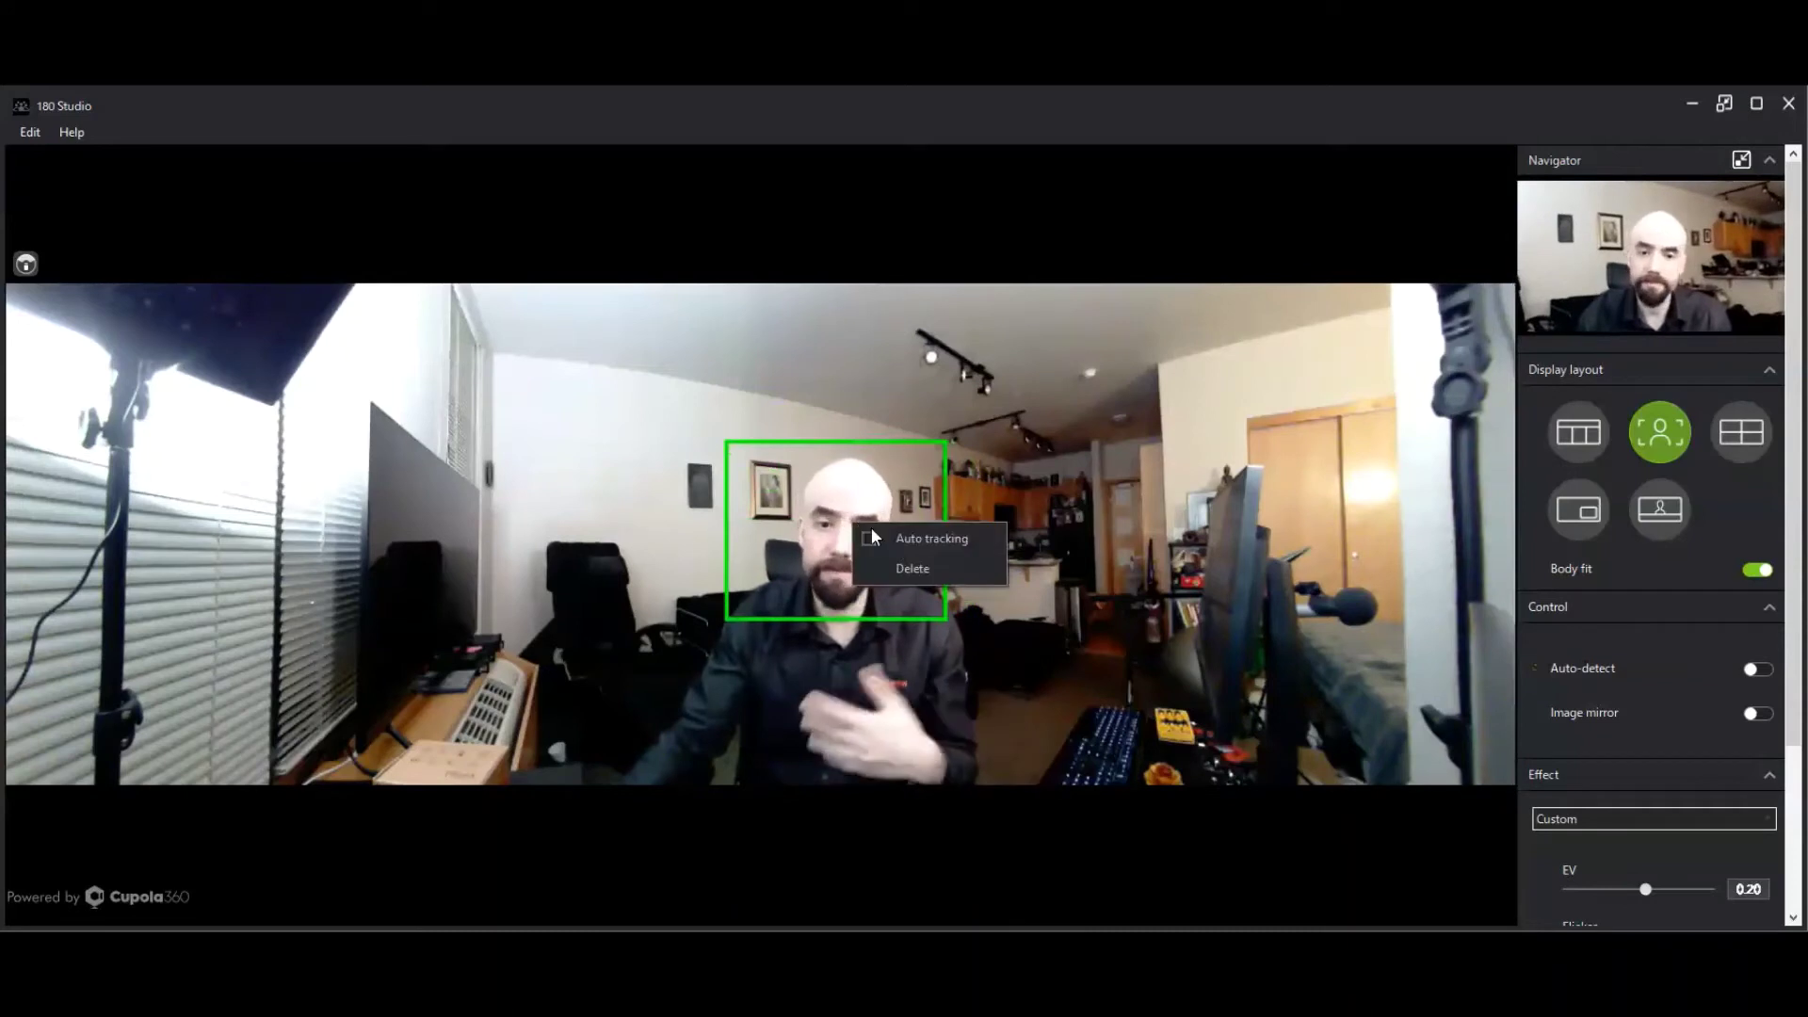
click(930, 538)
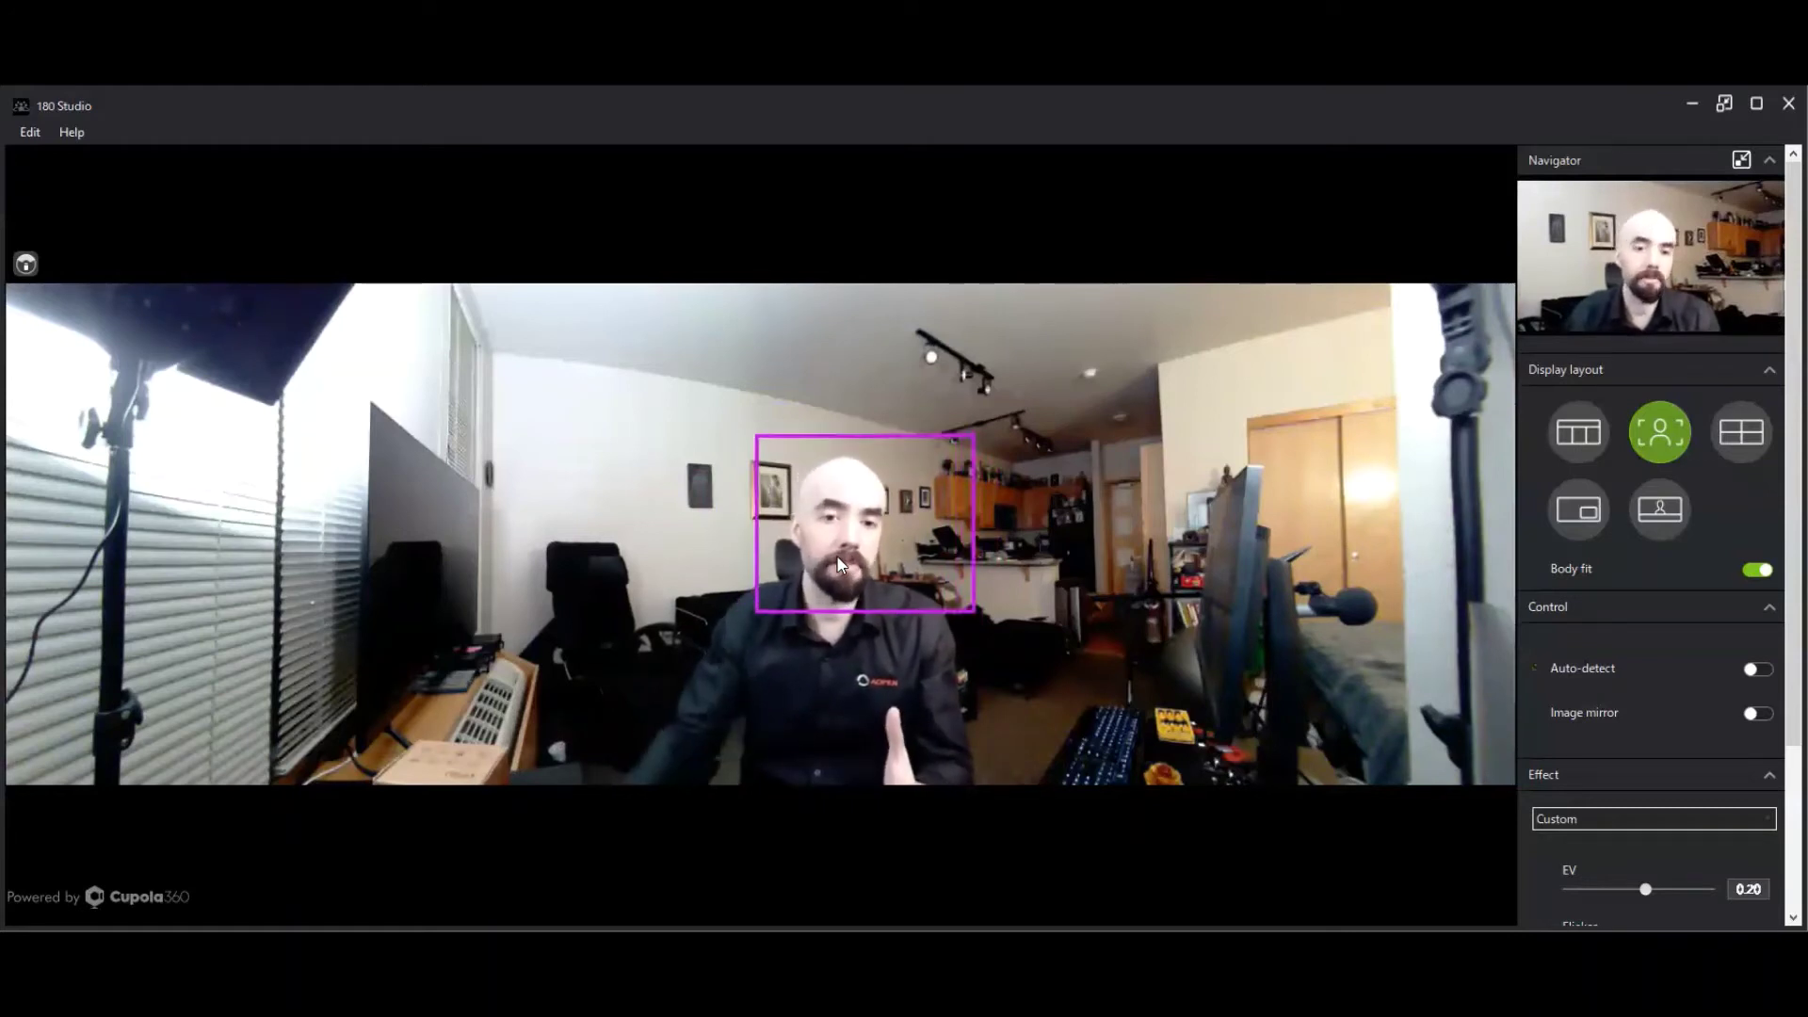
- Delete the tracked selection, and try a wider manual selection around the presenter before removing it as well
right_click(889, 522)
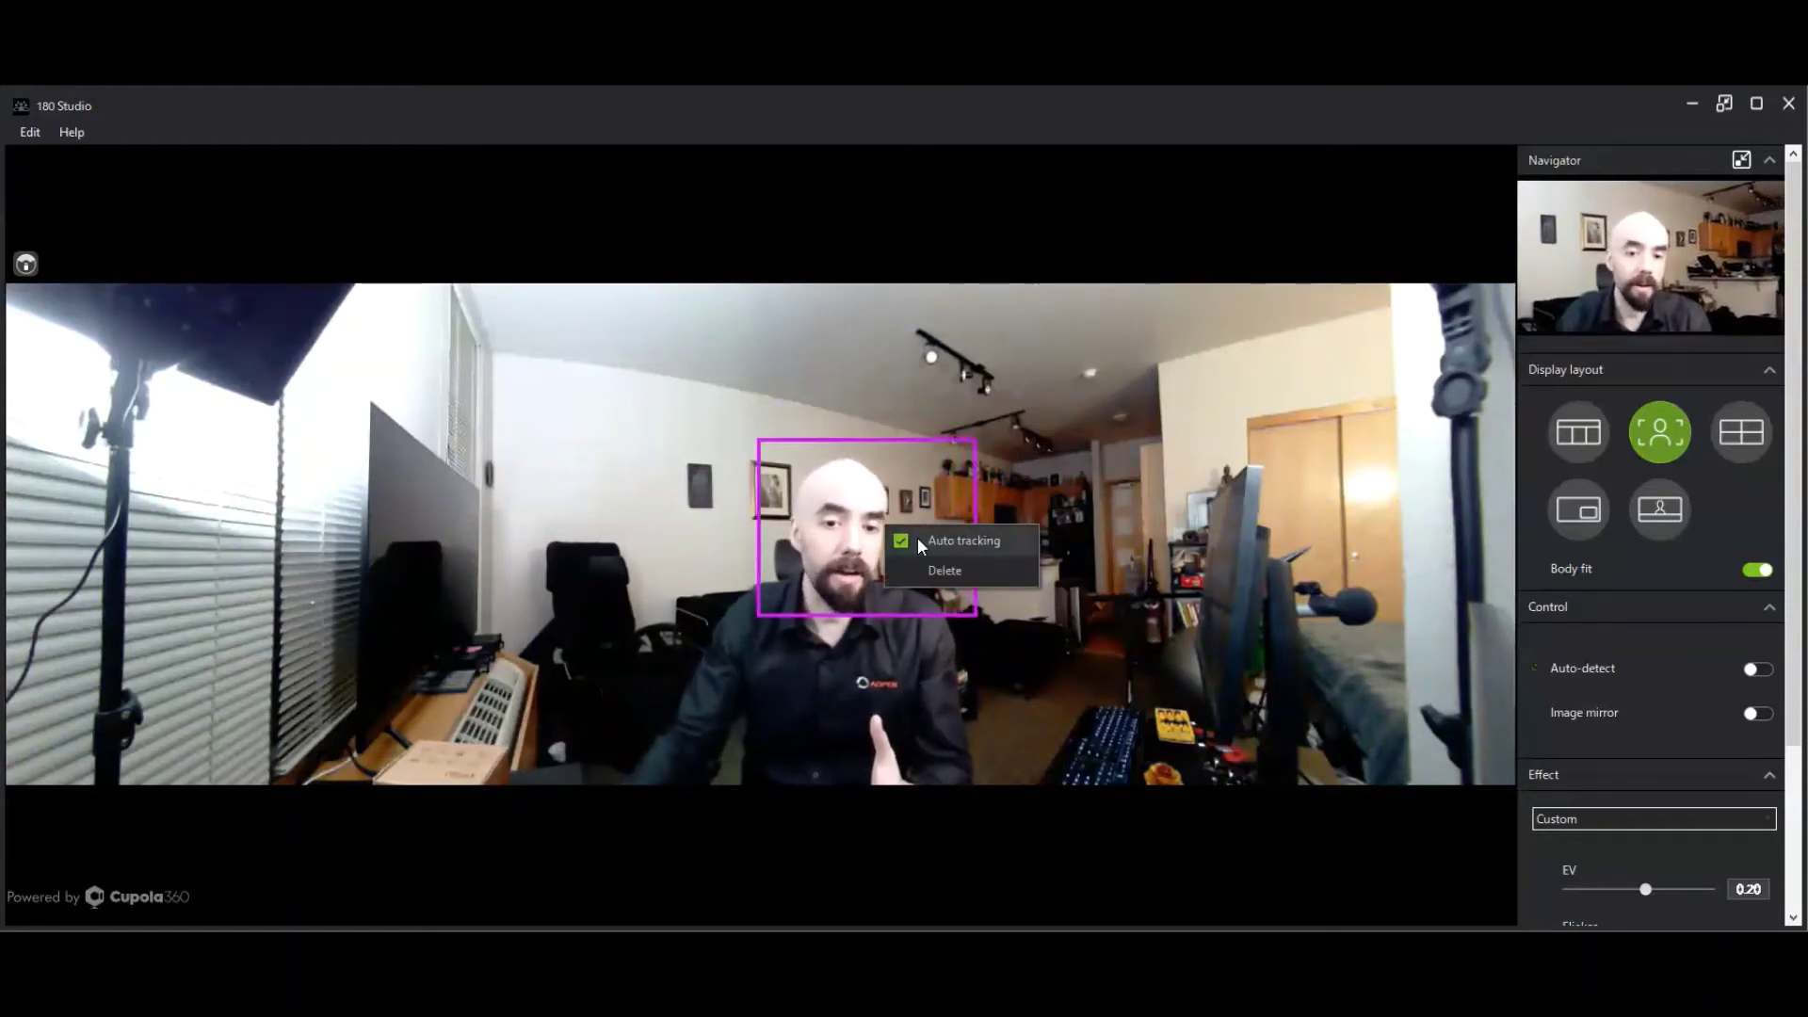
click(941, 571)
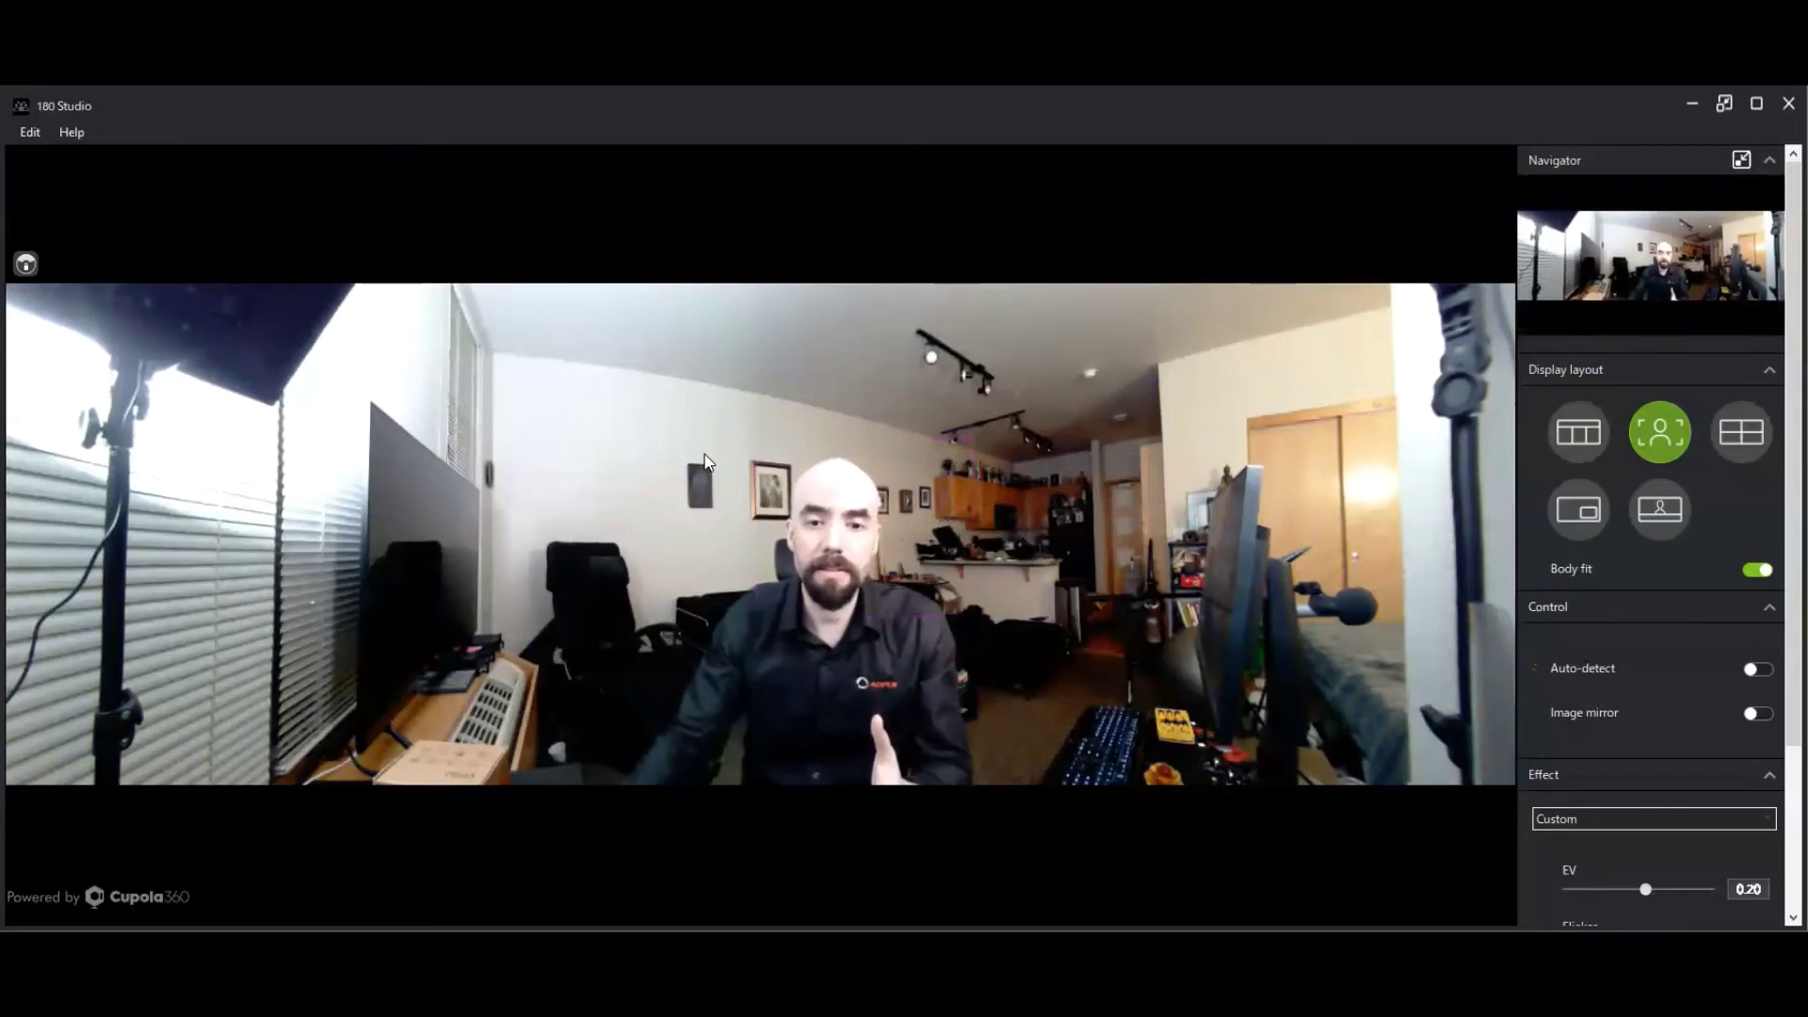
drag(992, 620, 984, 602)
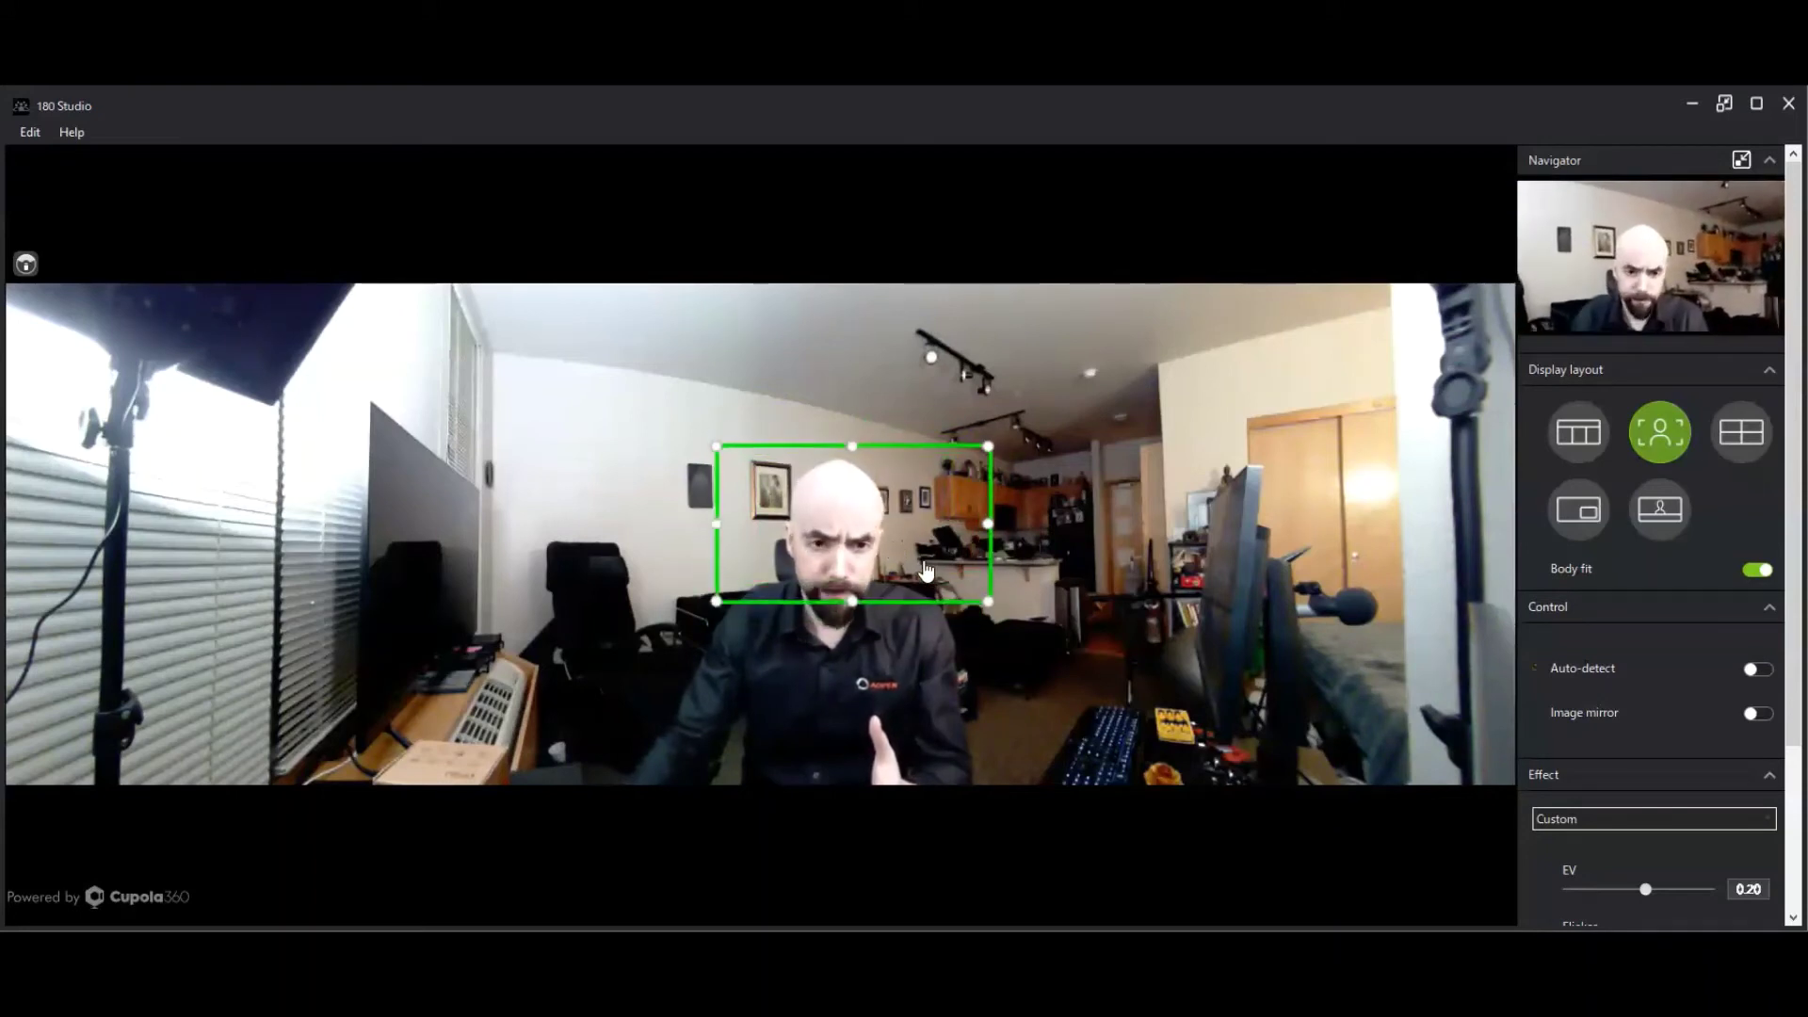
click(925, 580)
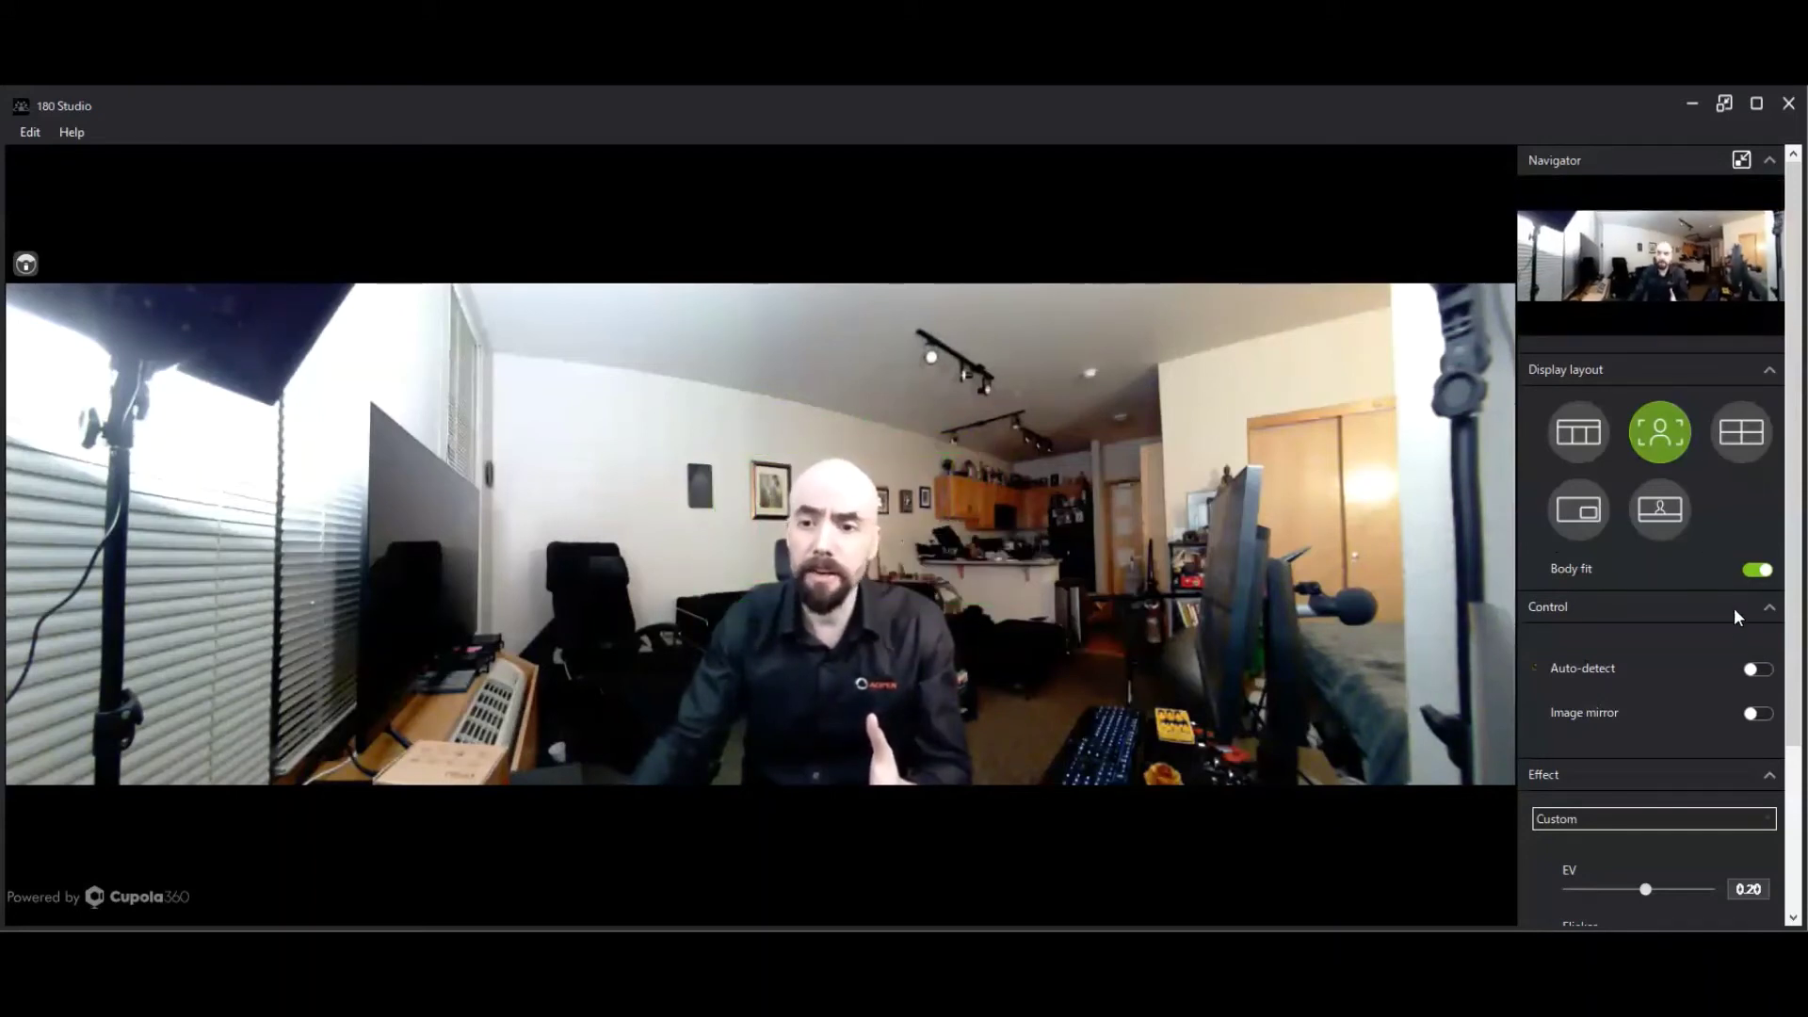
- Turn on Auto-detect and enable auto tracking for the detected presenter's face
click(1756, 669)
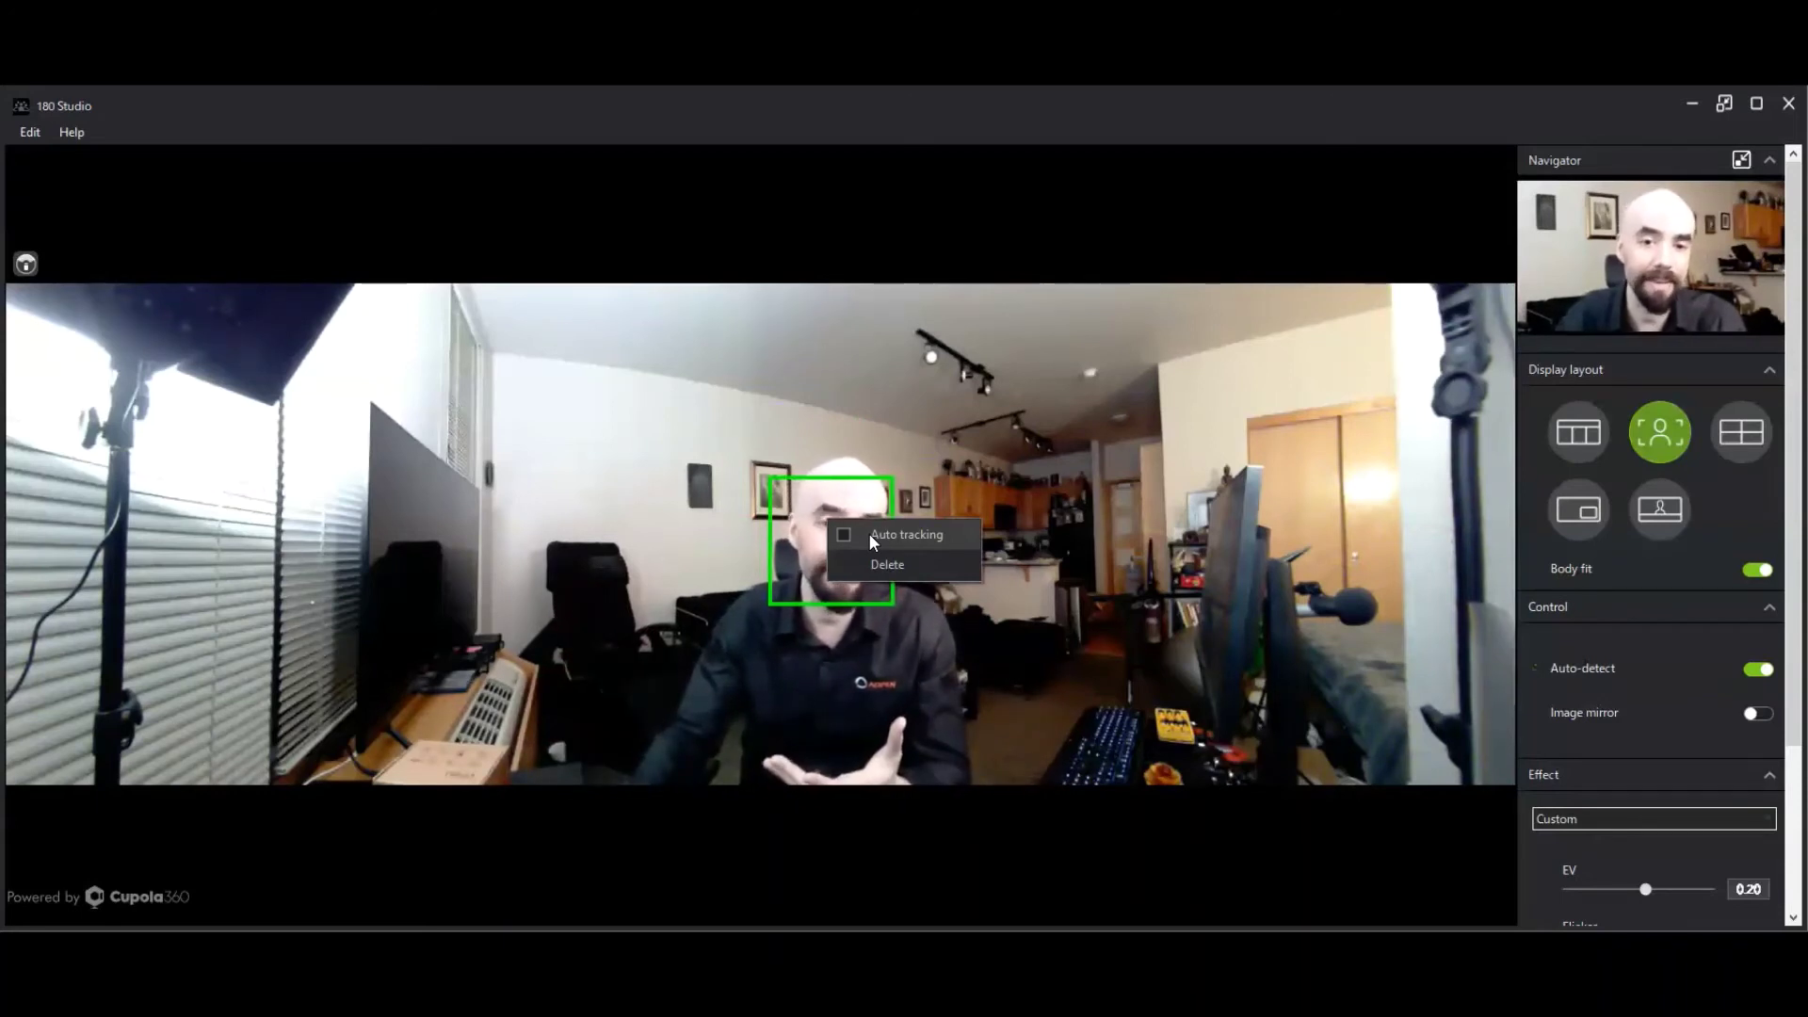
click(869, 533)
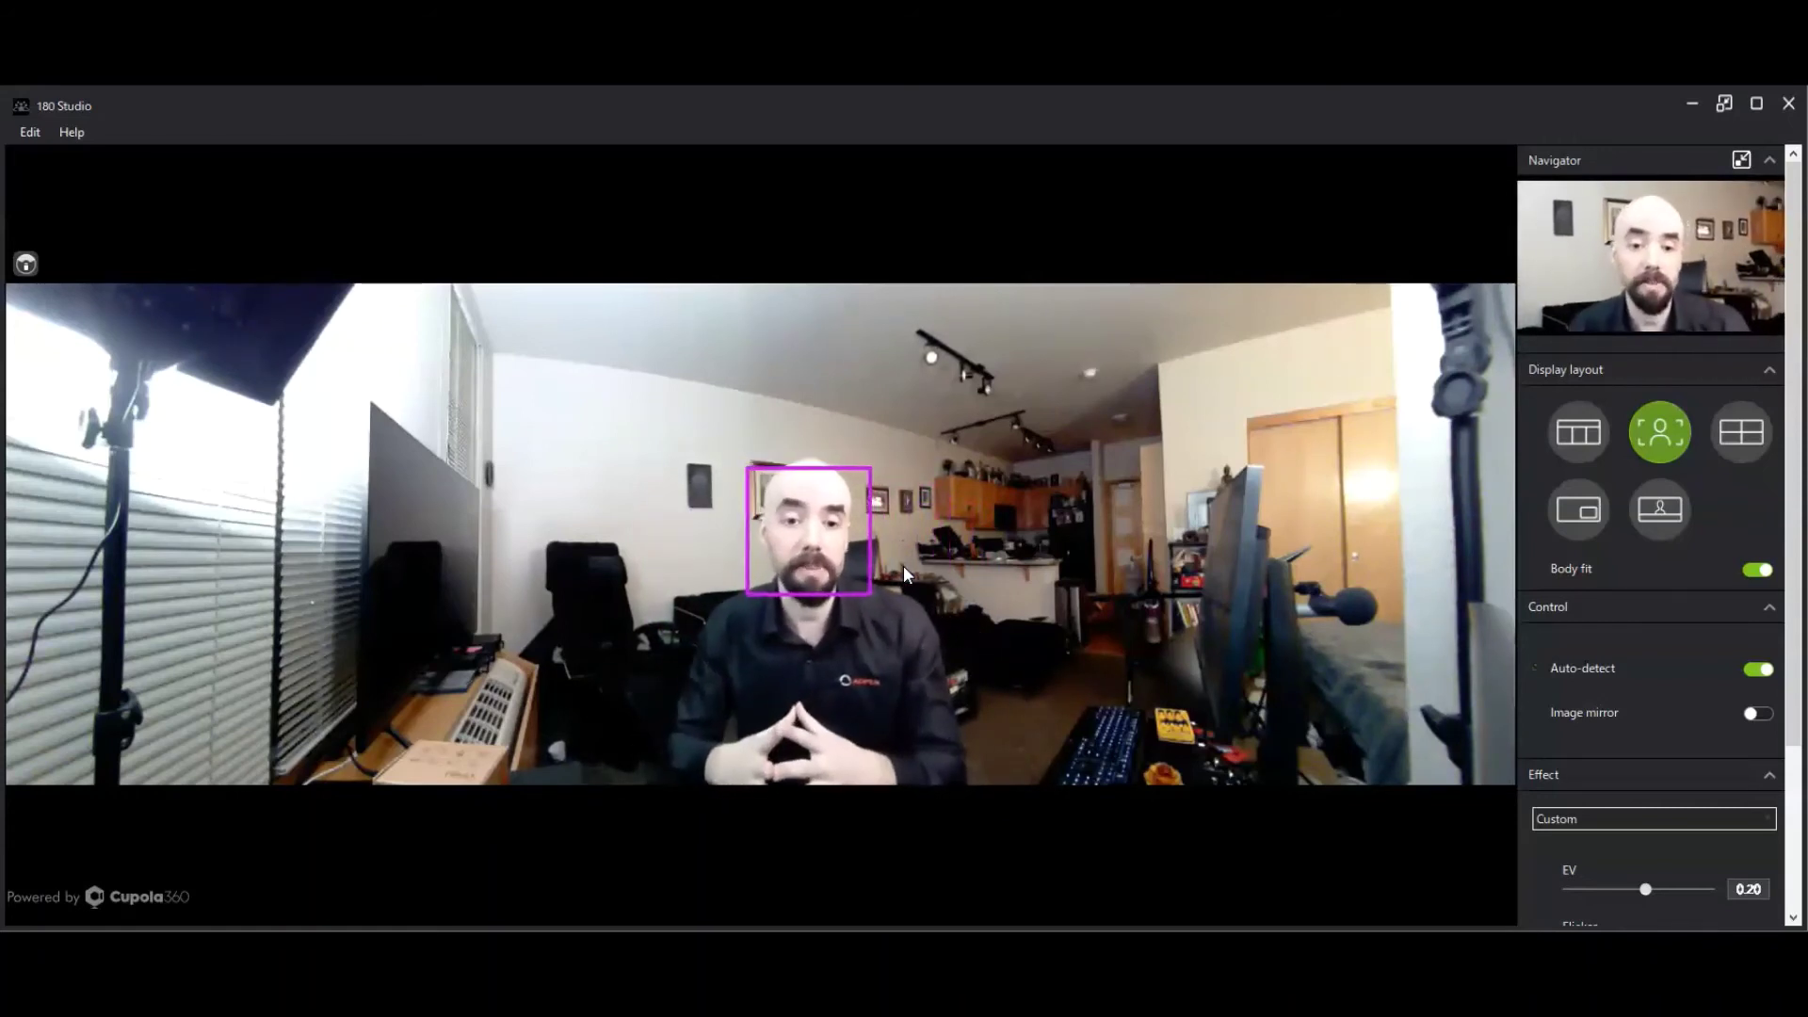
- Turn off auto tracking and Auto-detect, and delete the selection around the presenter's face
right_click(902, 566)
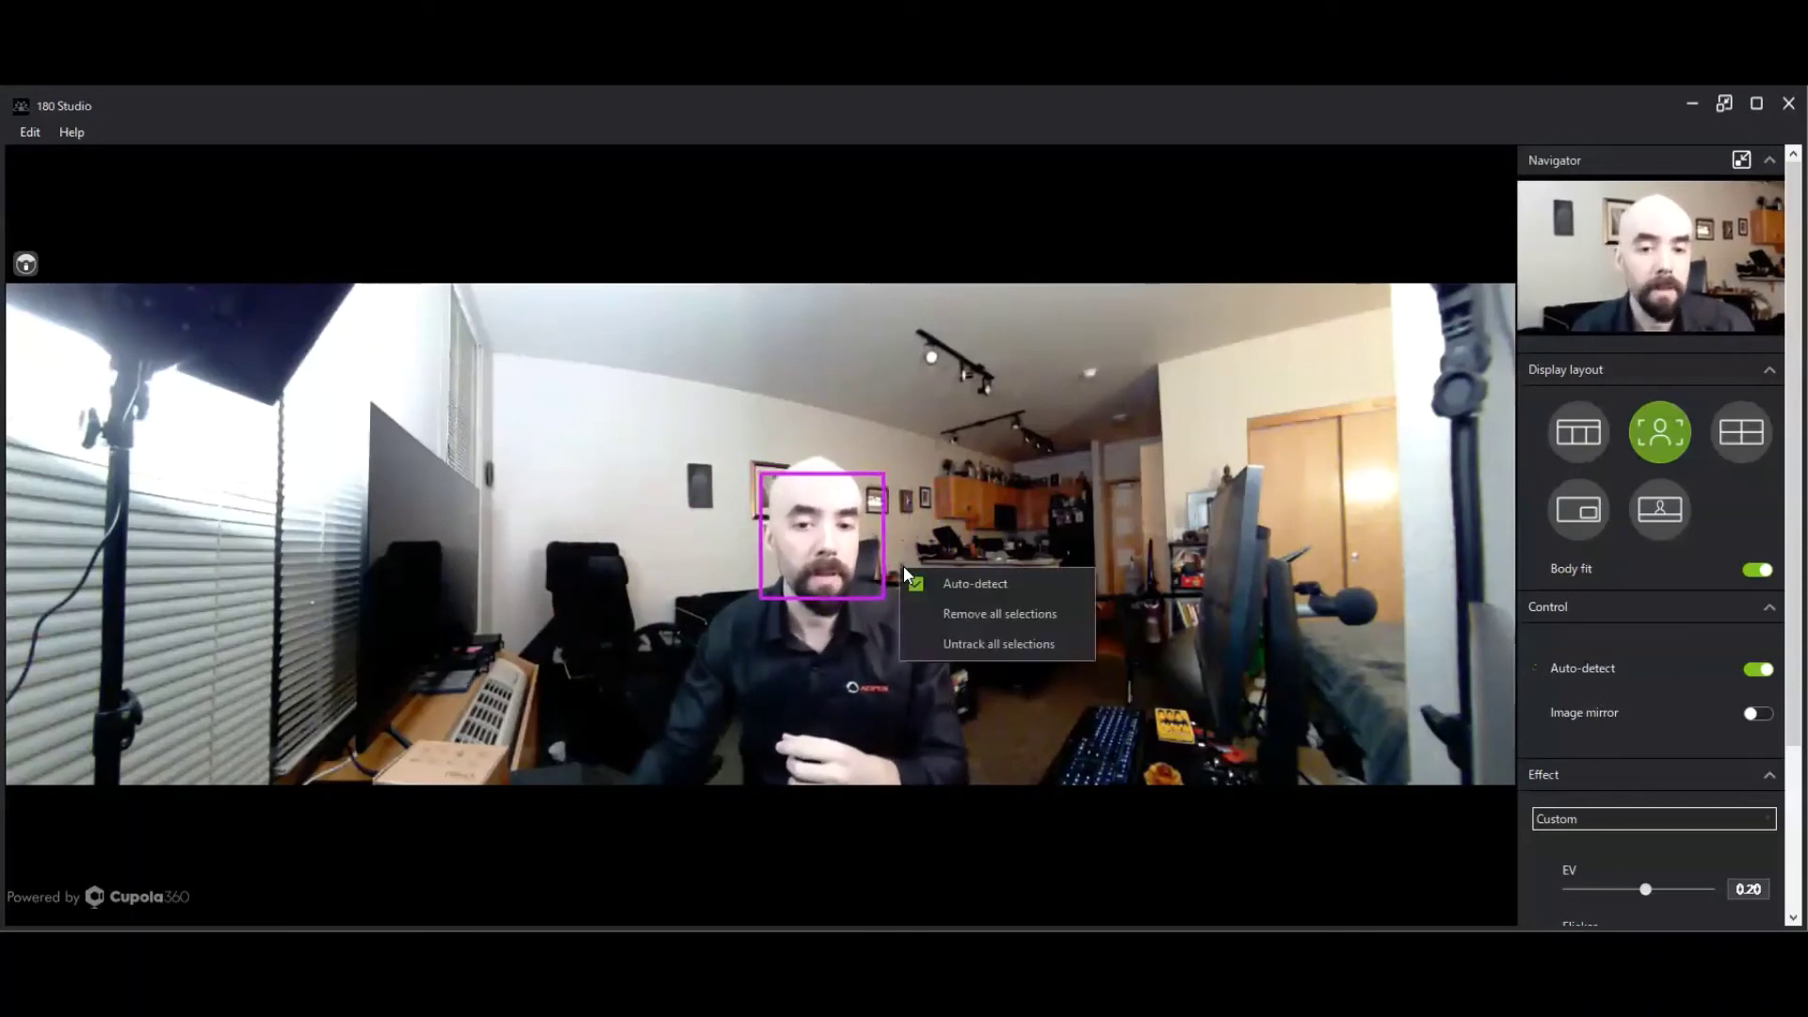
right_click(800, 529)
click(847, 585)
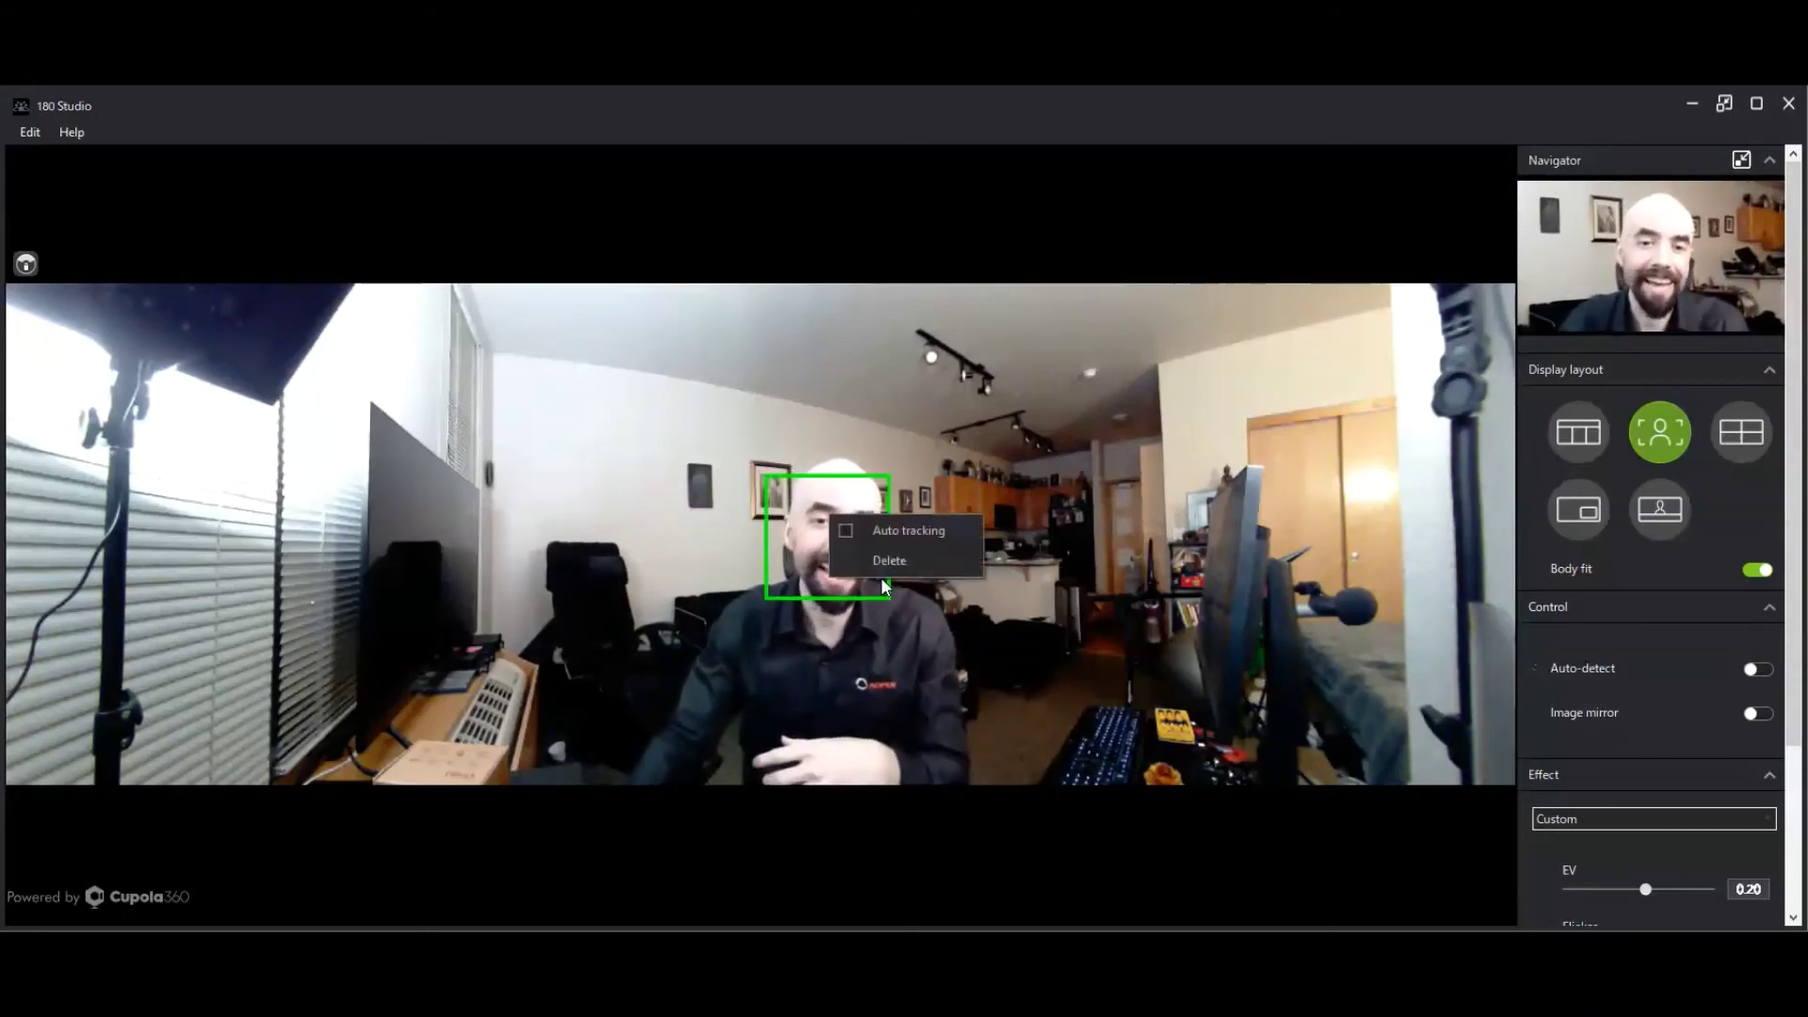
click(889, 561)
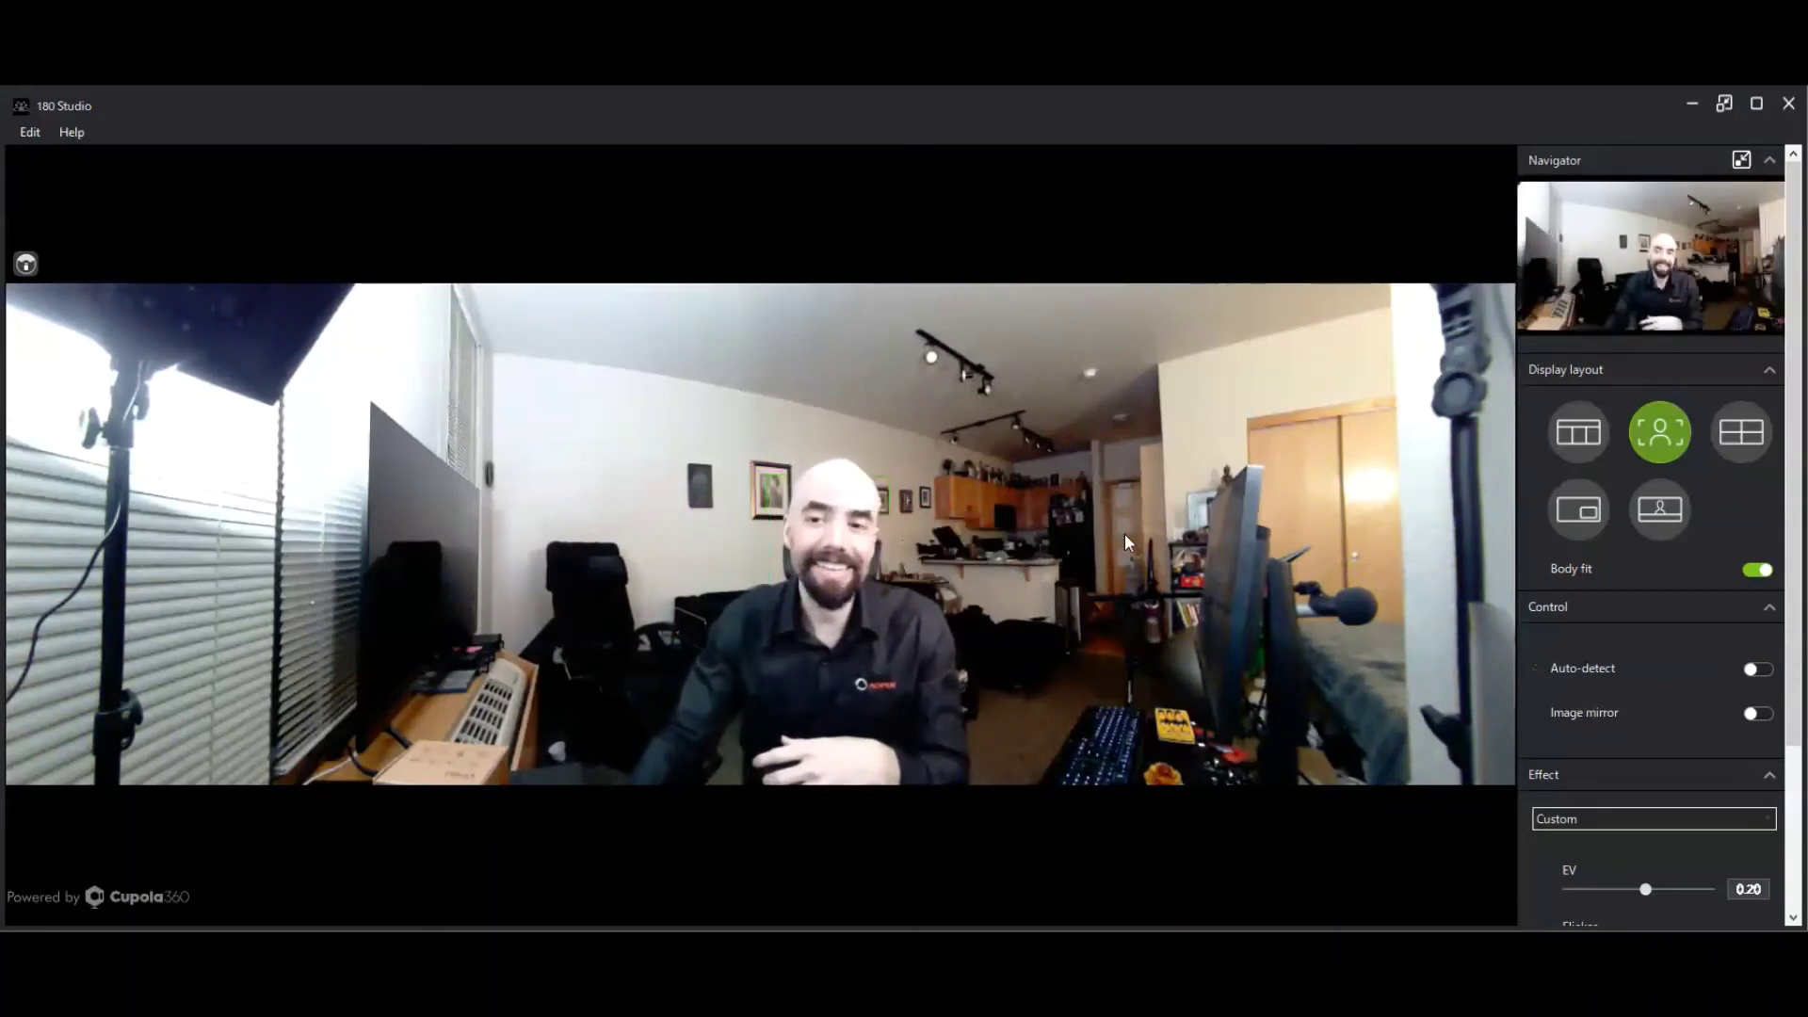
- Switch to the picture-in-picture display layout and center a selection box on the presenter
click(1579, 510)
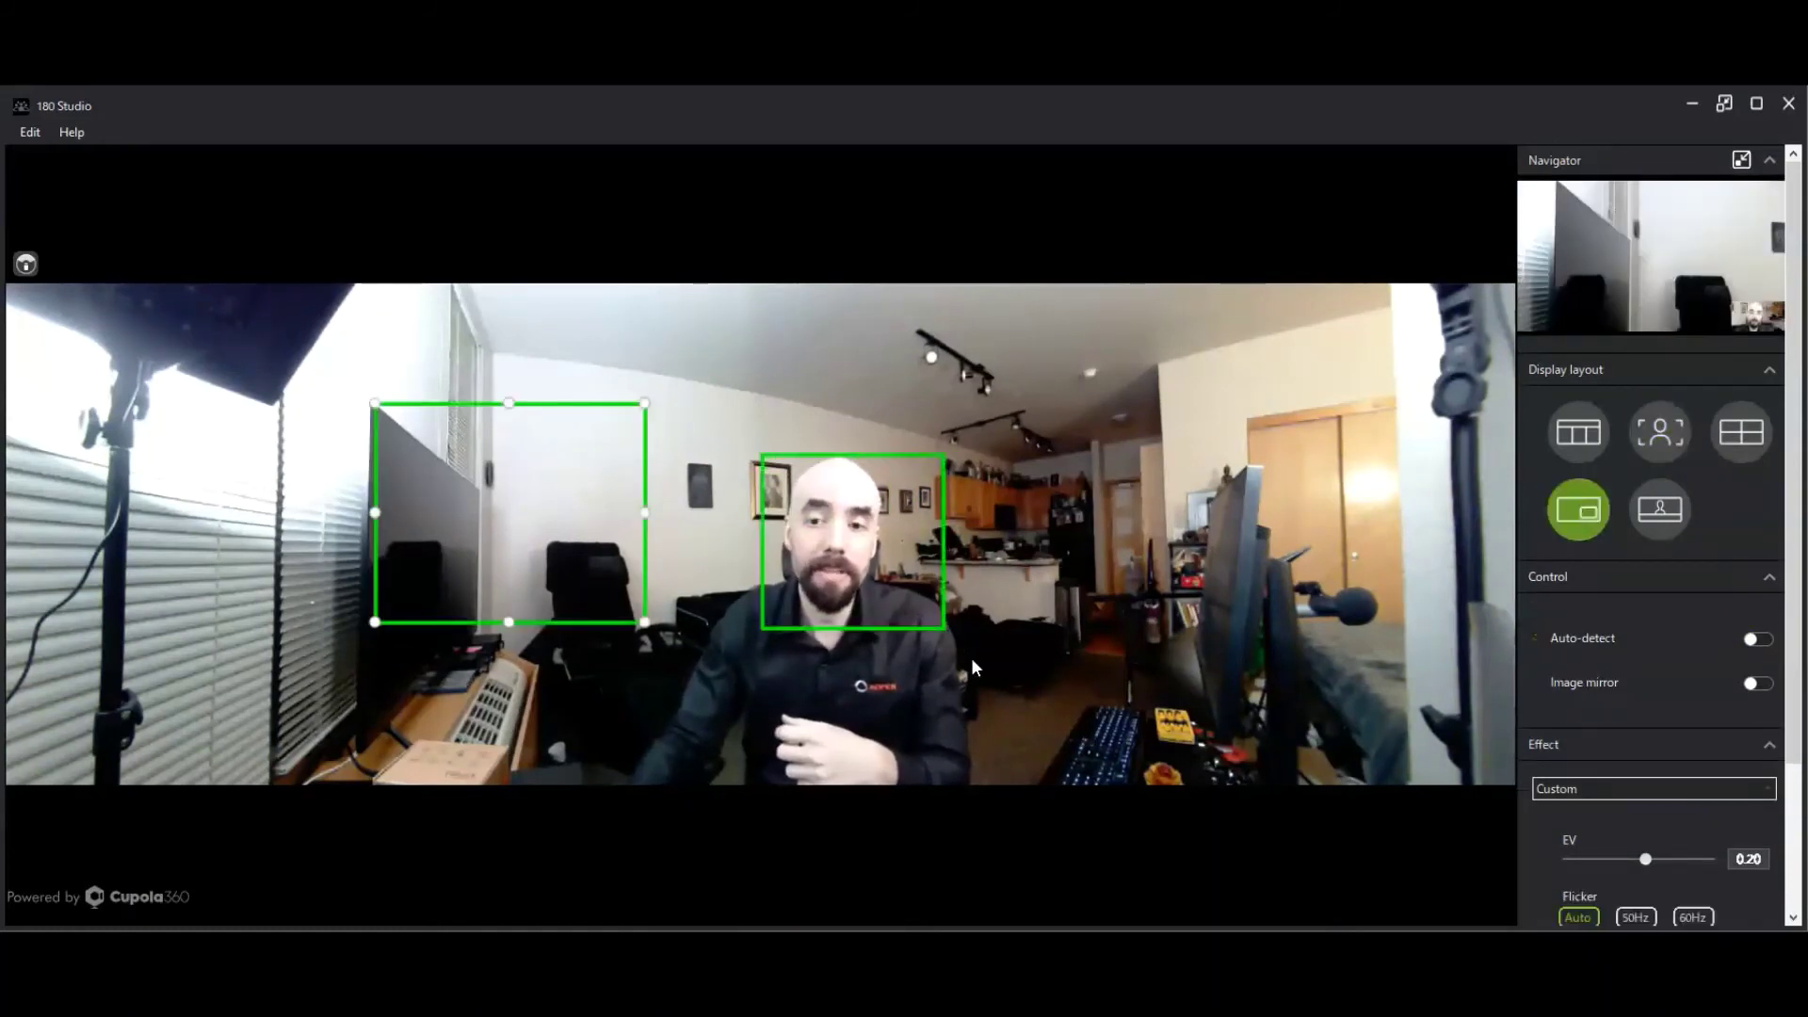
mouse_move(868, 548)
mouse_down()
mouse_move(857, 530)
mouse_move(843, 549)
mouse_up()
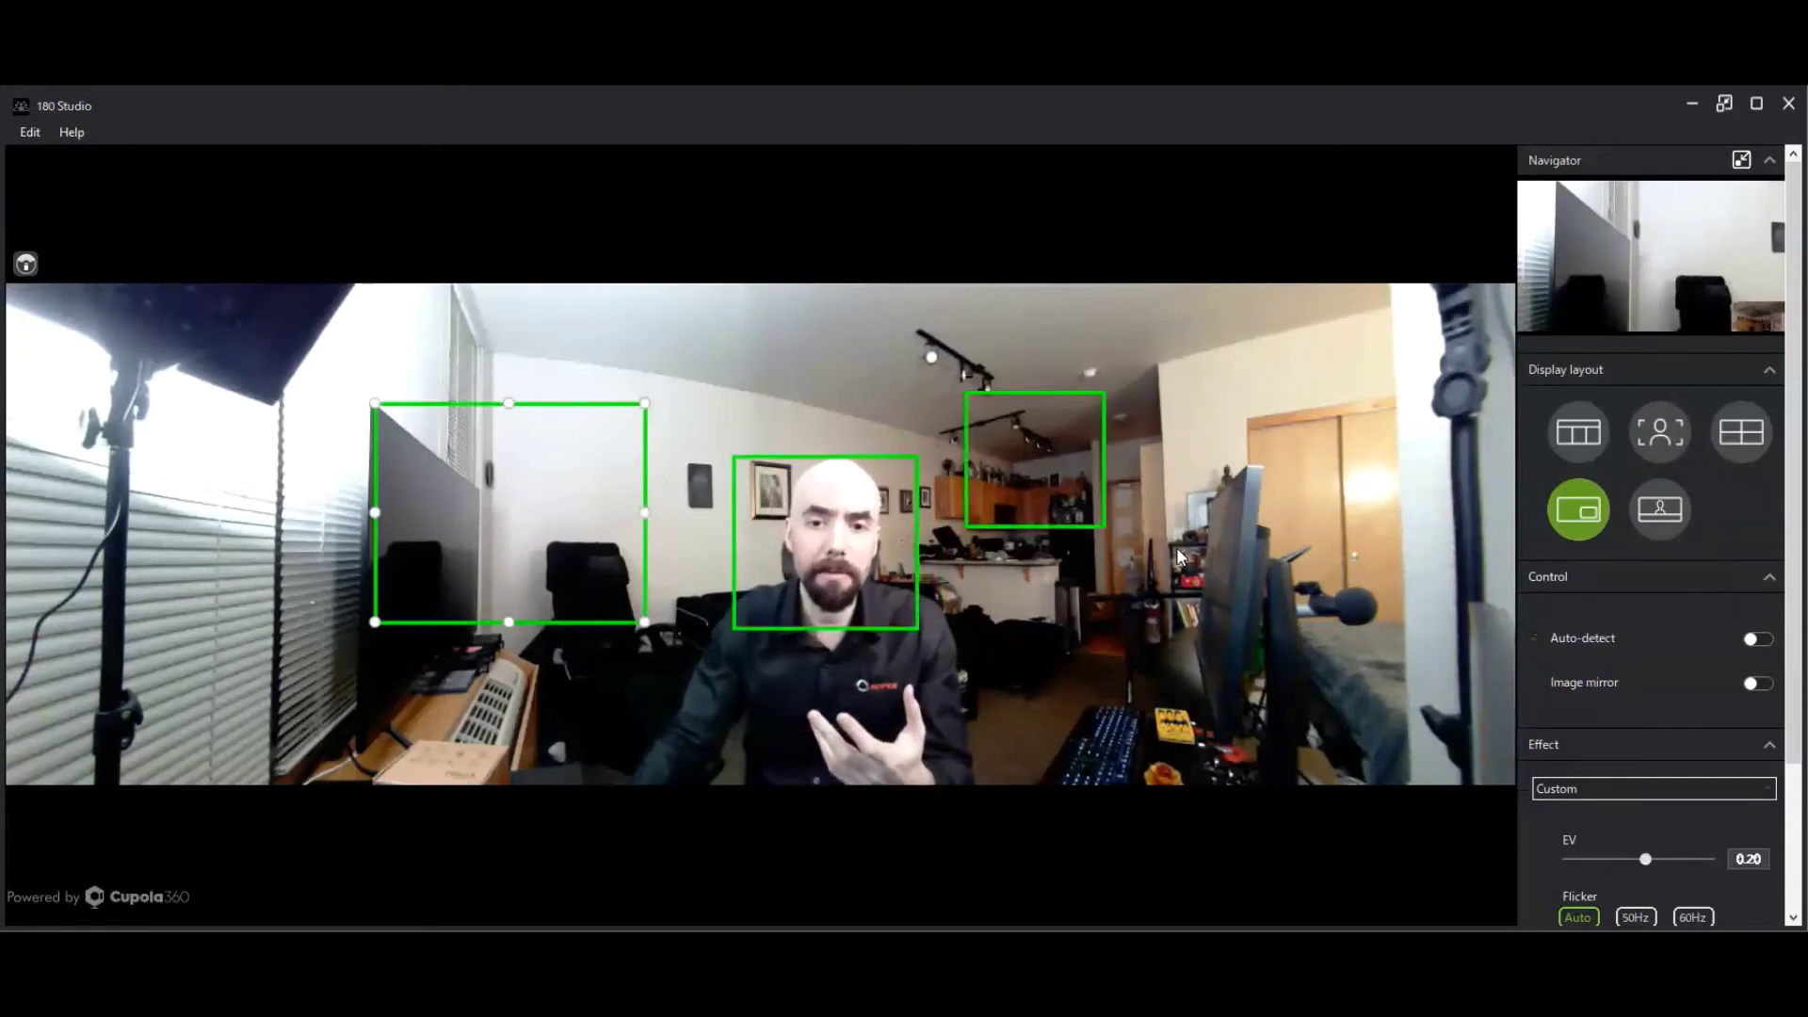
- Delete the extra selections over the closet door, the desk monitor and the kitchen
right_click(1347, 398)
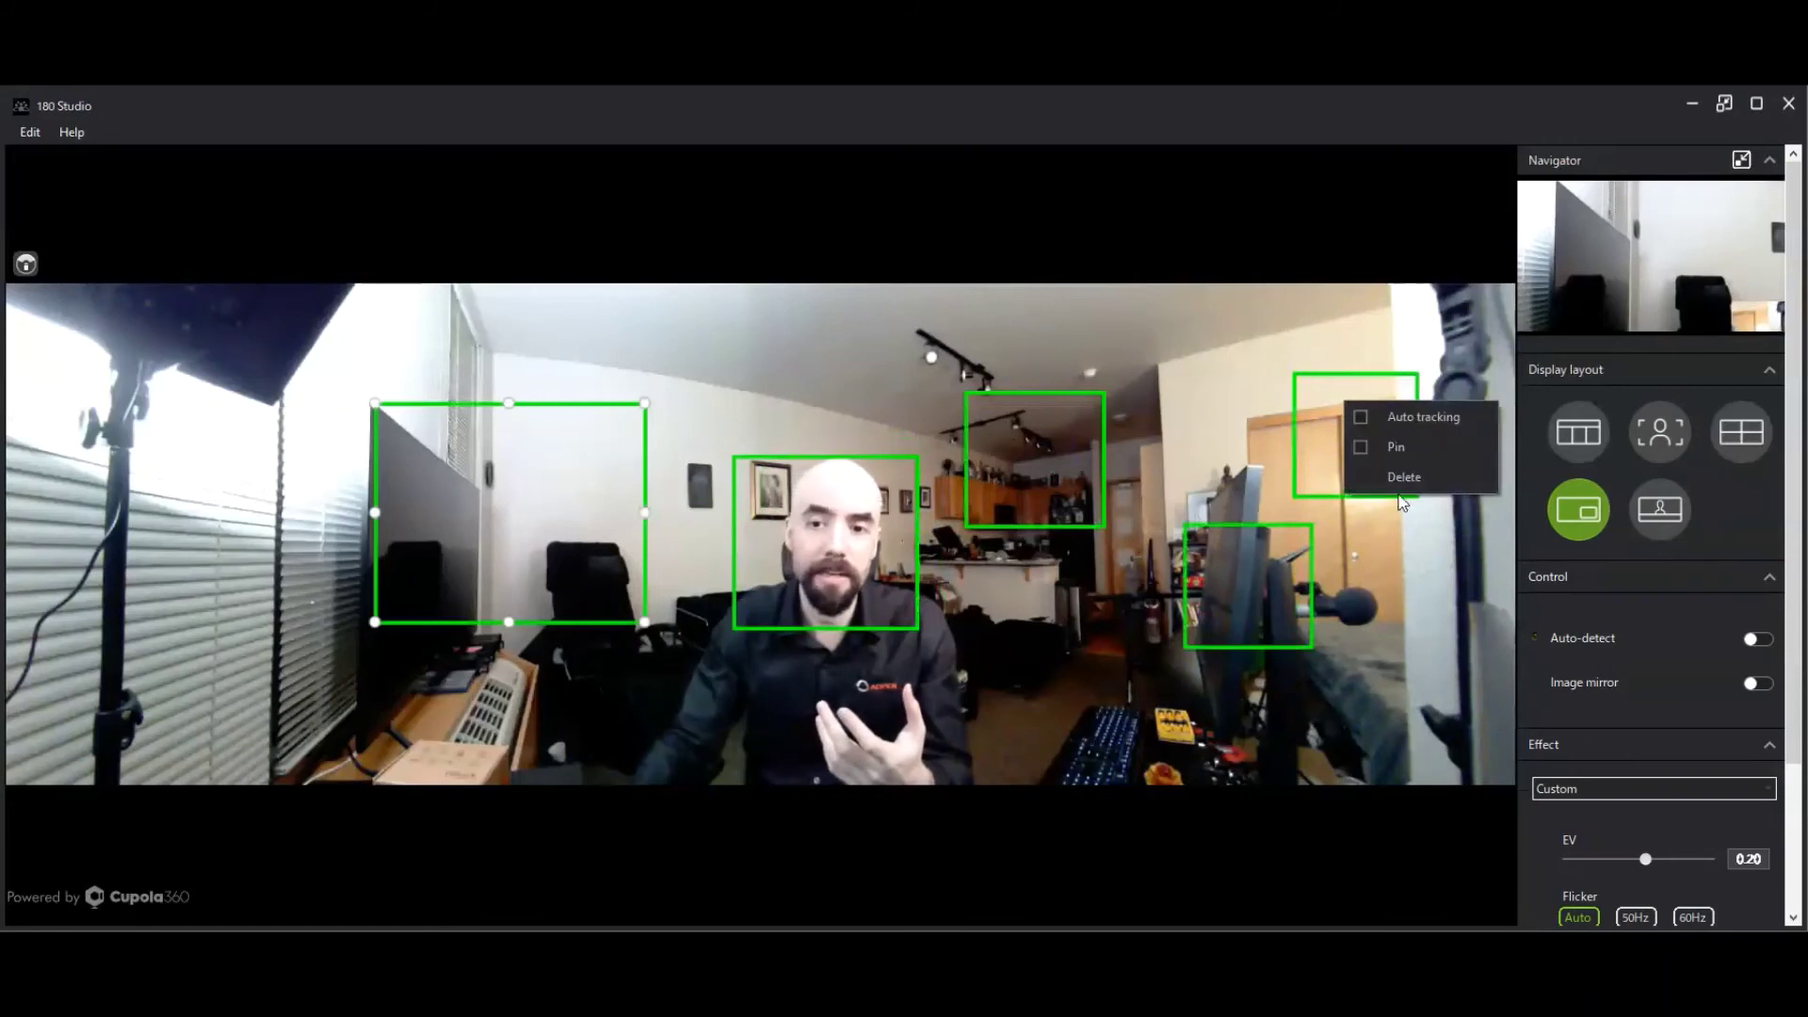
key(Escape)
right_click(1230, 572)
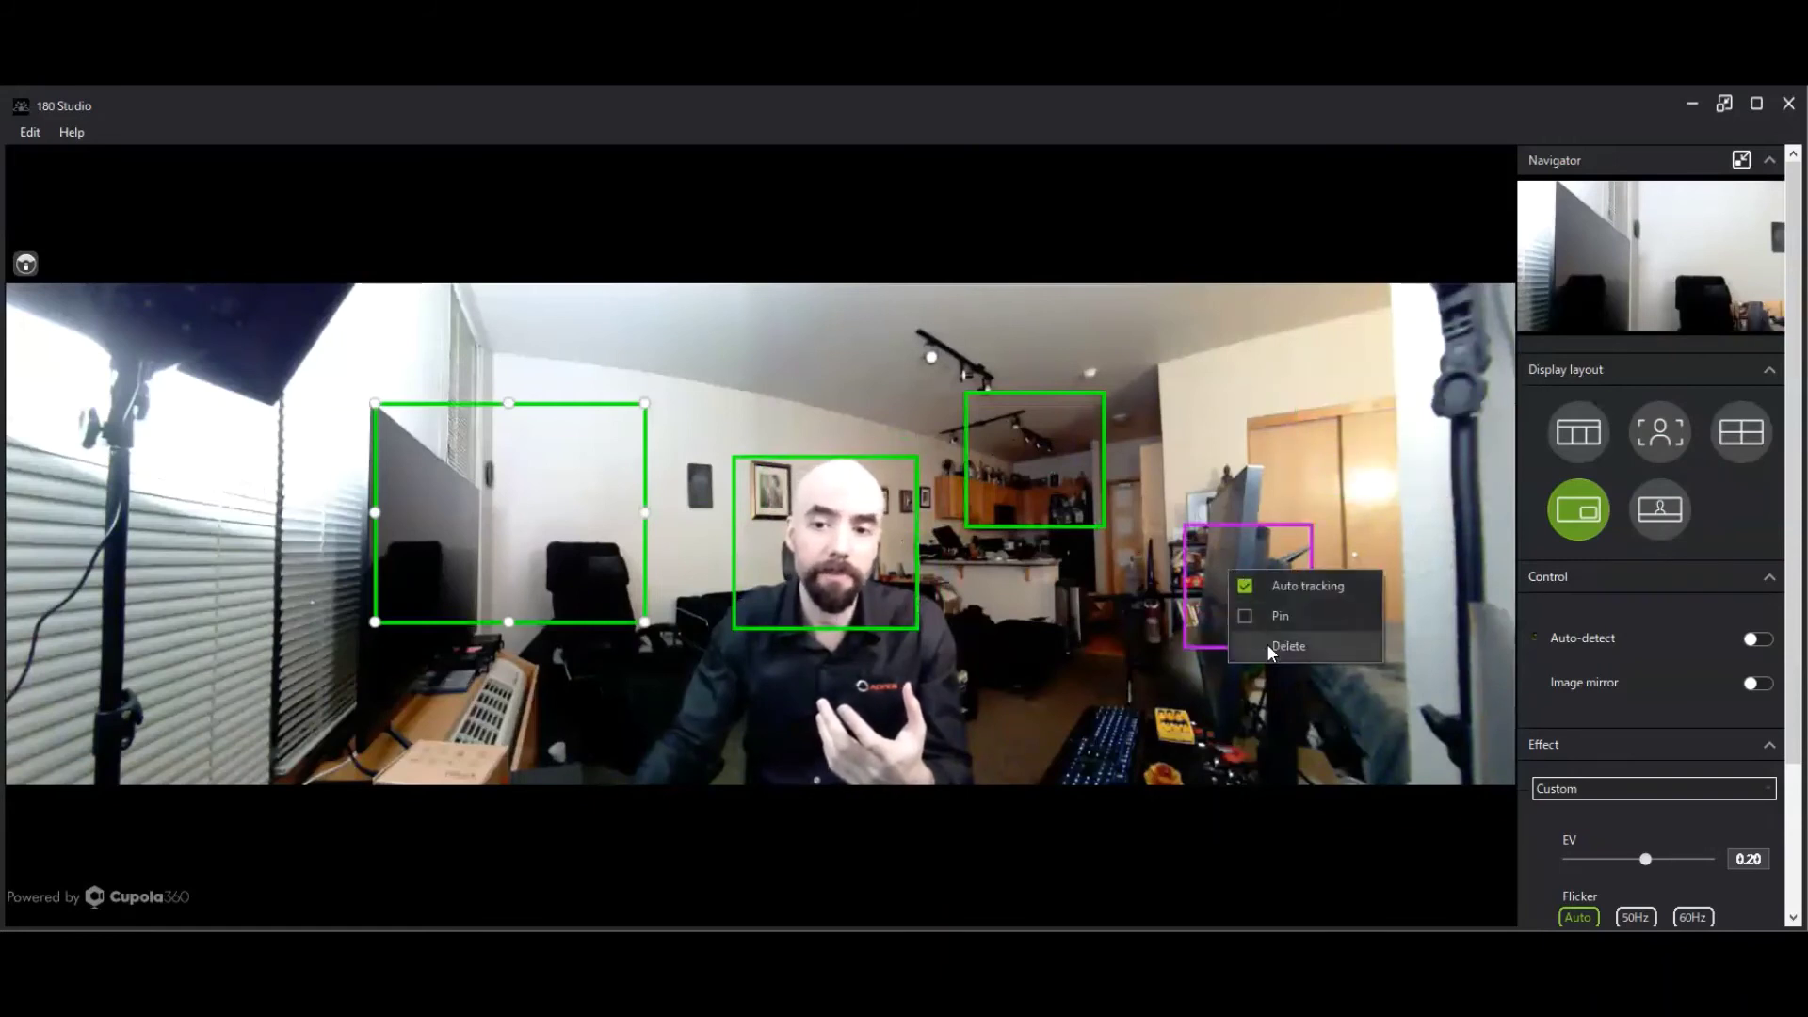
click(1267, 646)
right_click(1025, 444)
click(1083, 520)
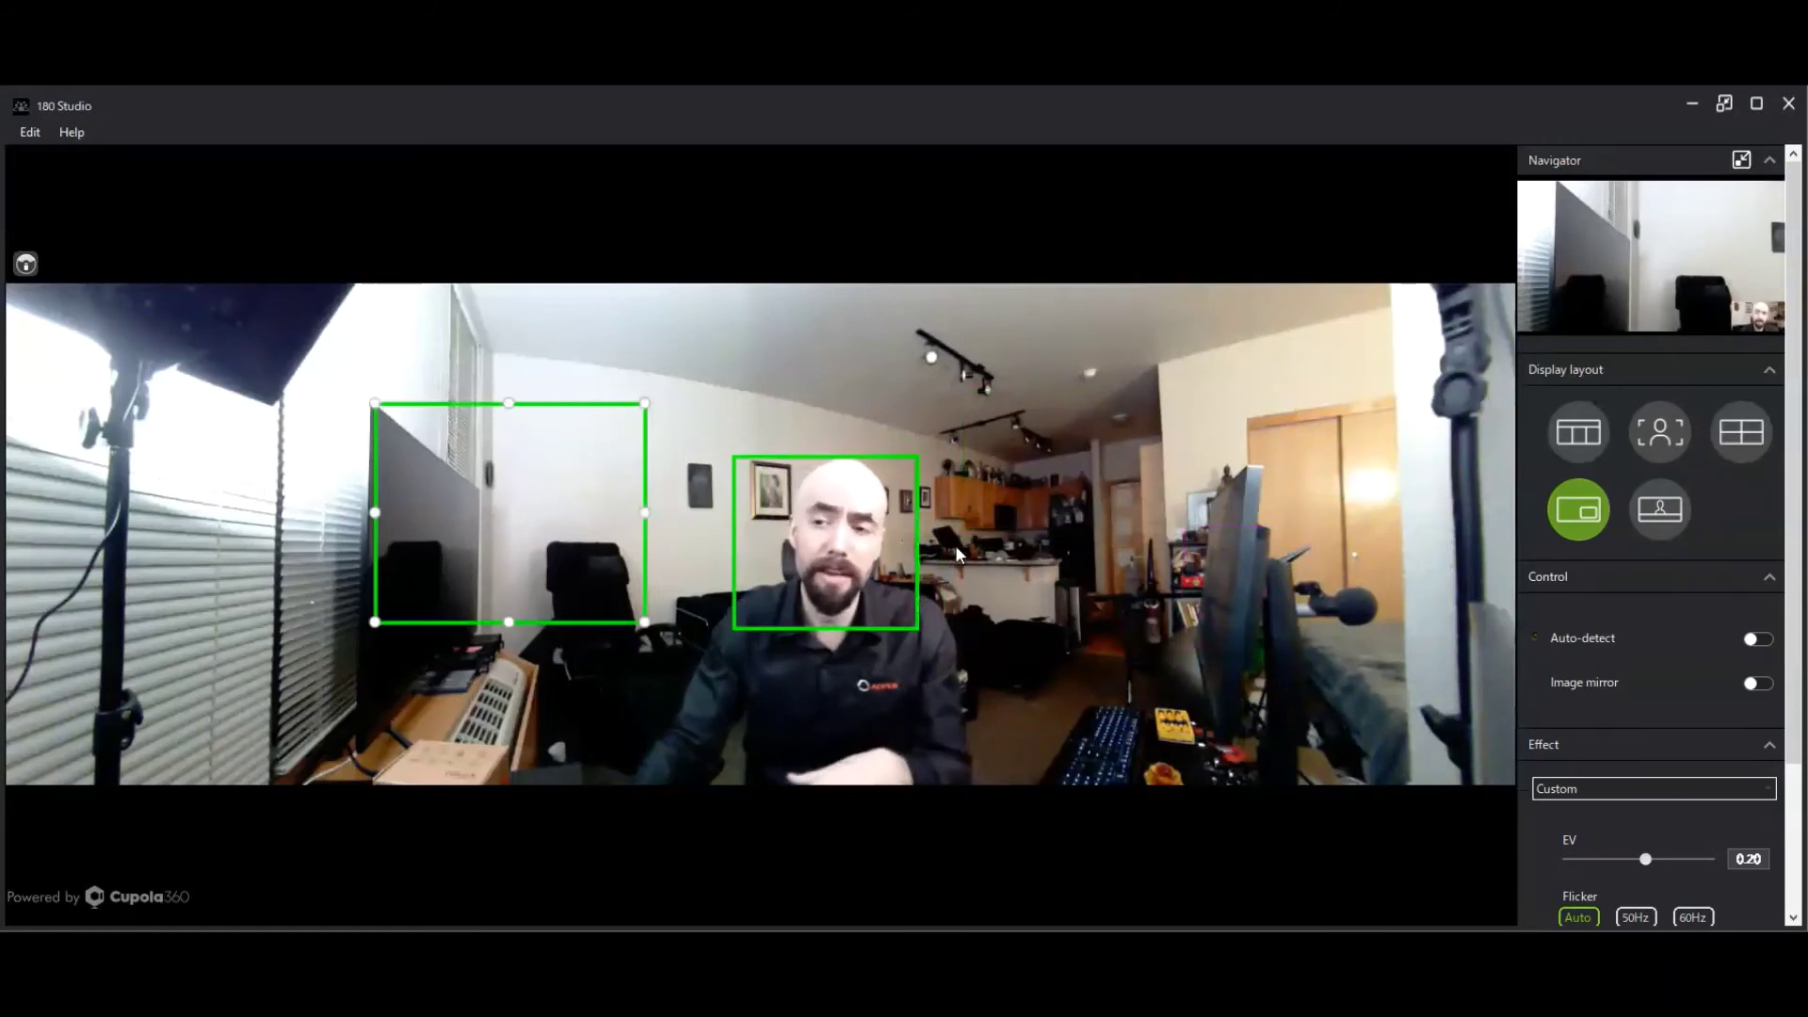
- Reposition the presenter's selection slightly higher and shift the empty-chair selection slightly lower
click(871, 548)
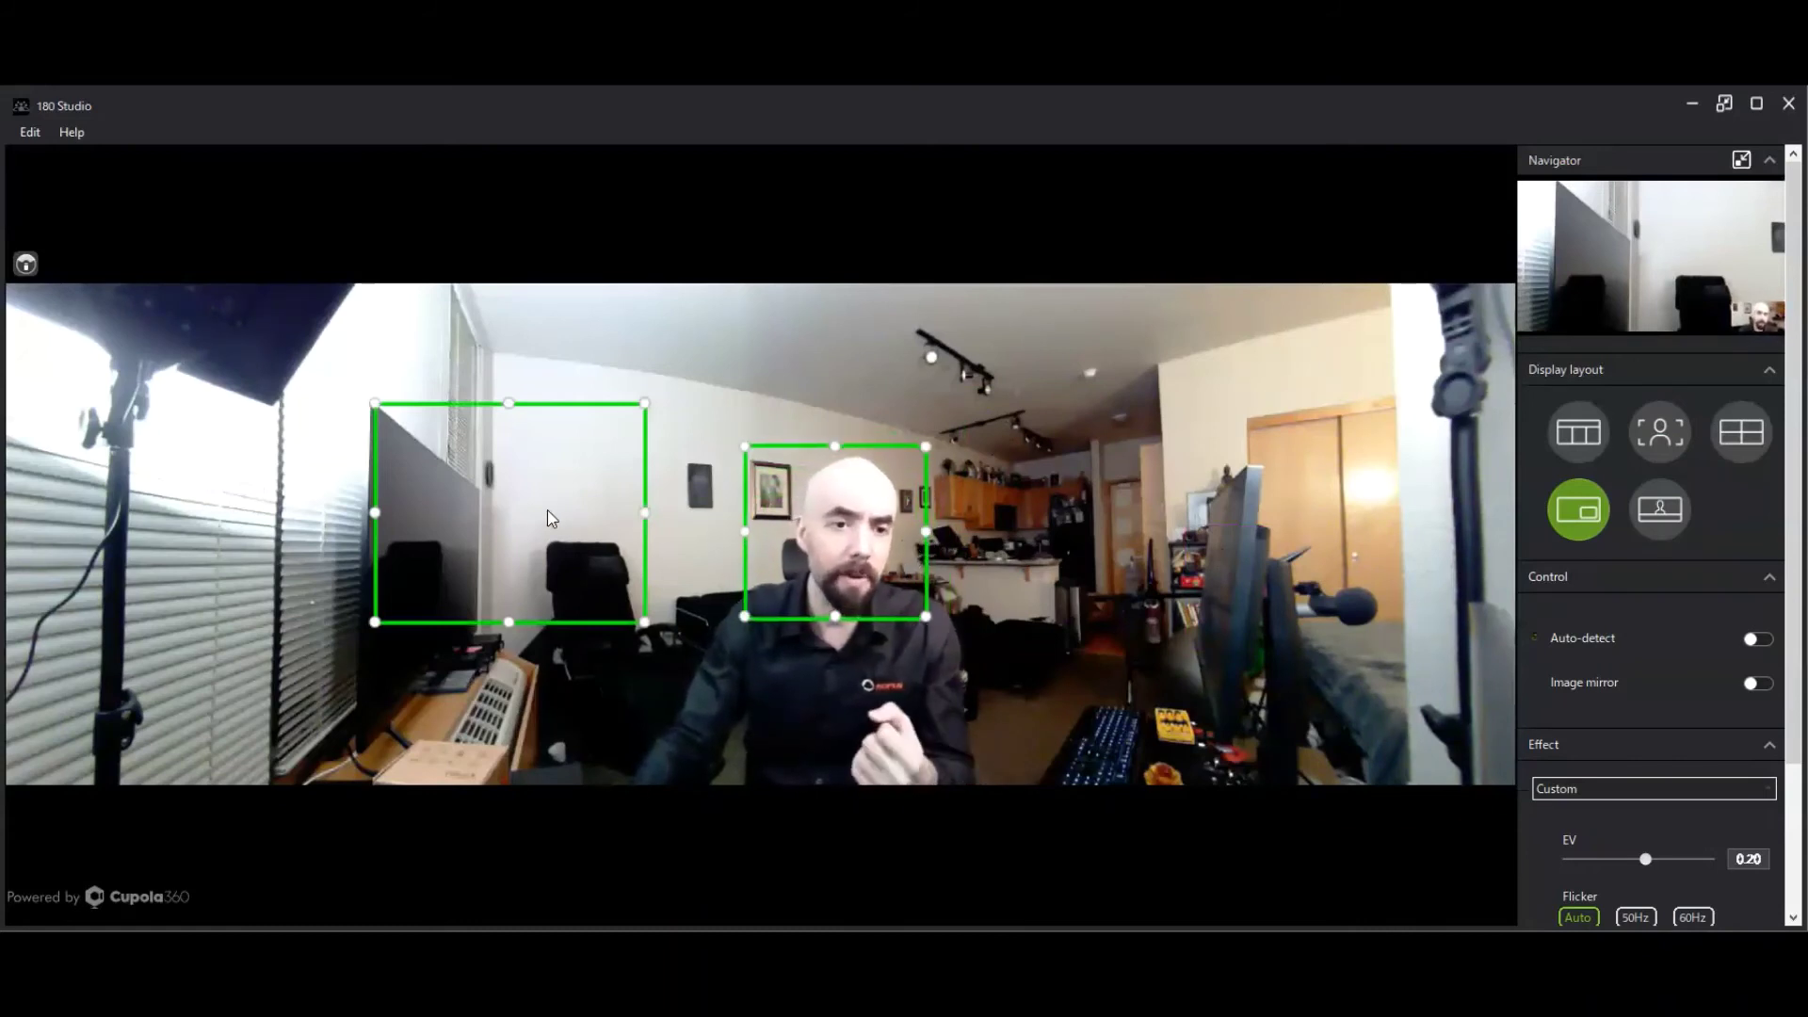
drag(549, 517, 534, 558)
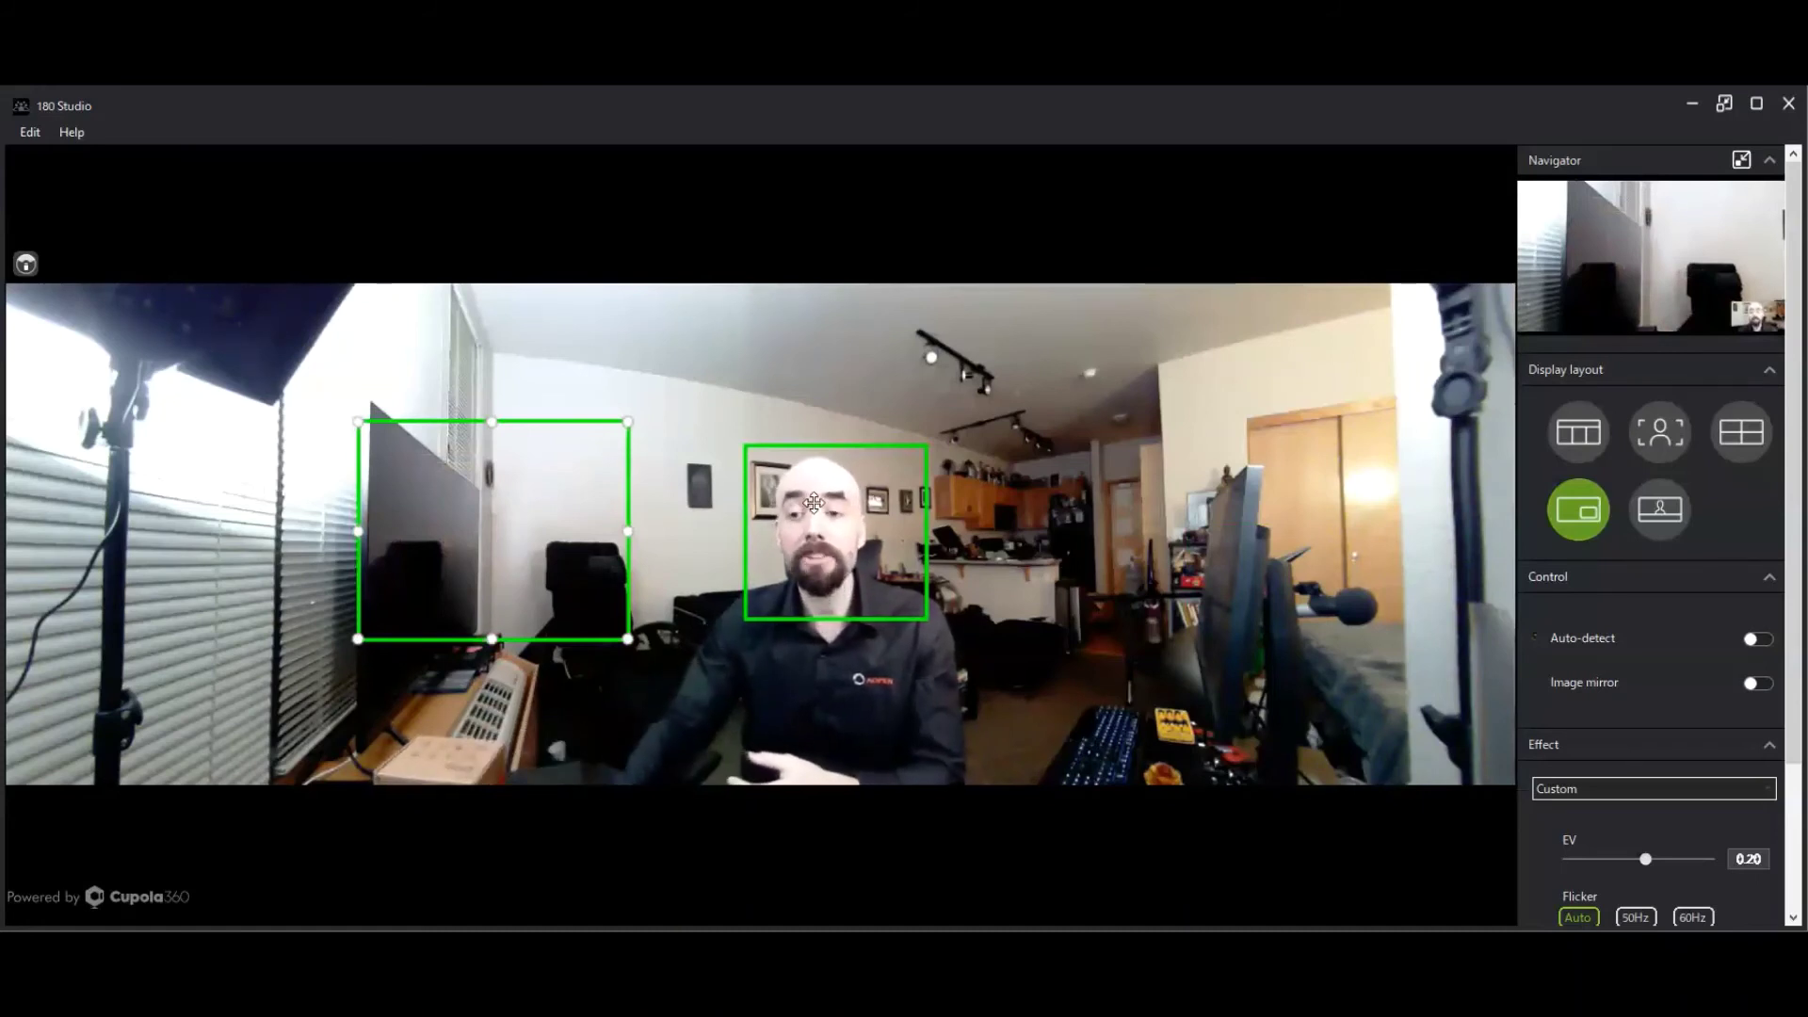
- Switch to the four-view grid layout and delete the selections over the doorway and the TV
click(1742, 437)
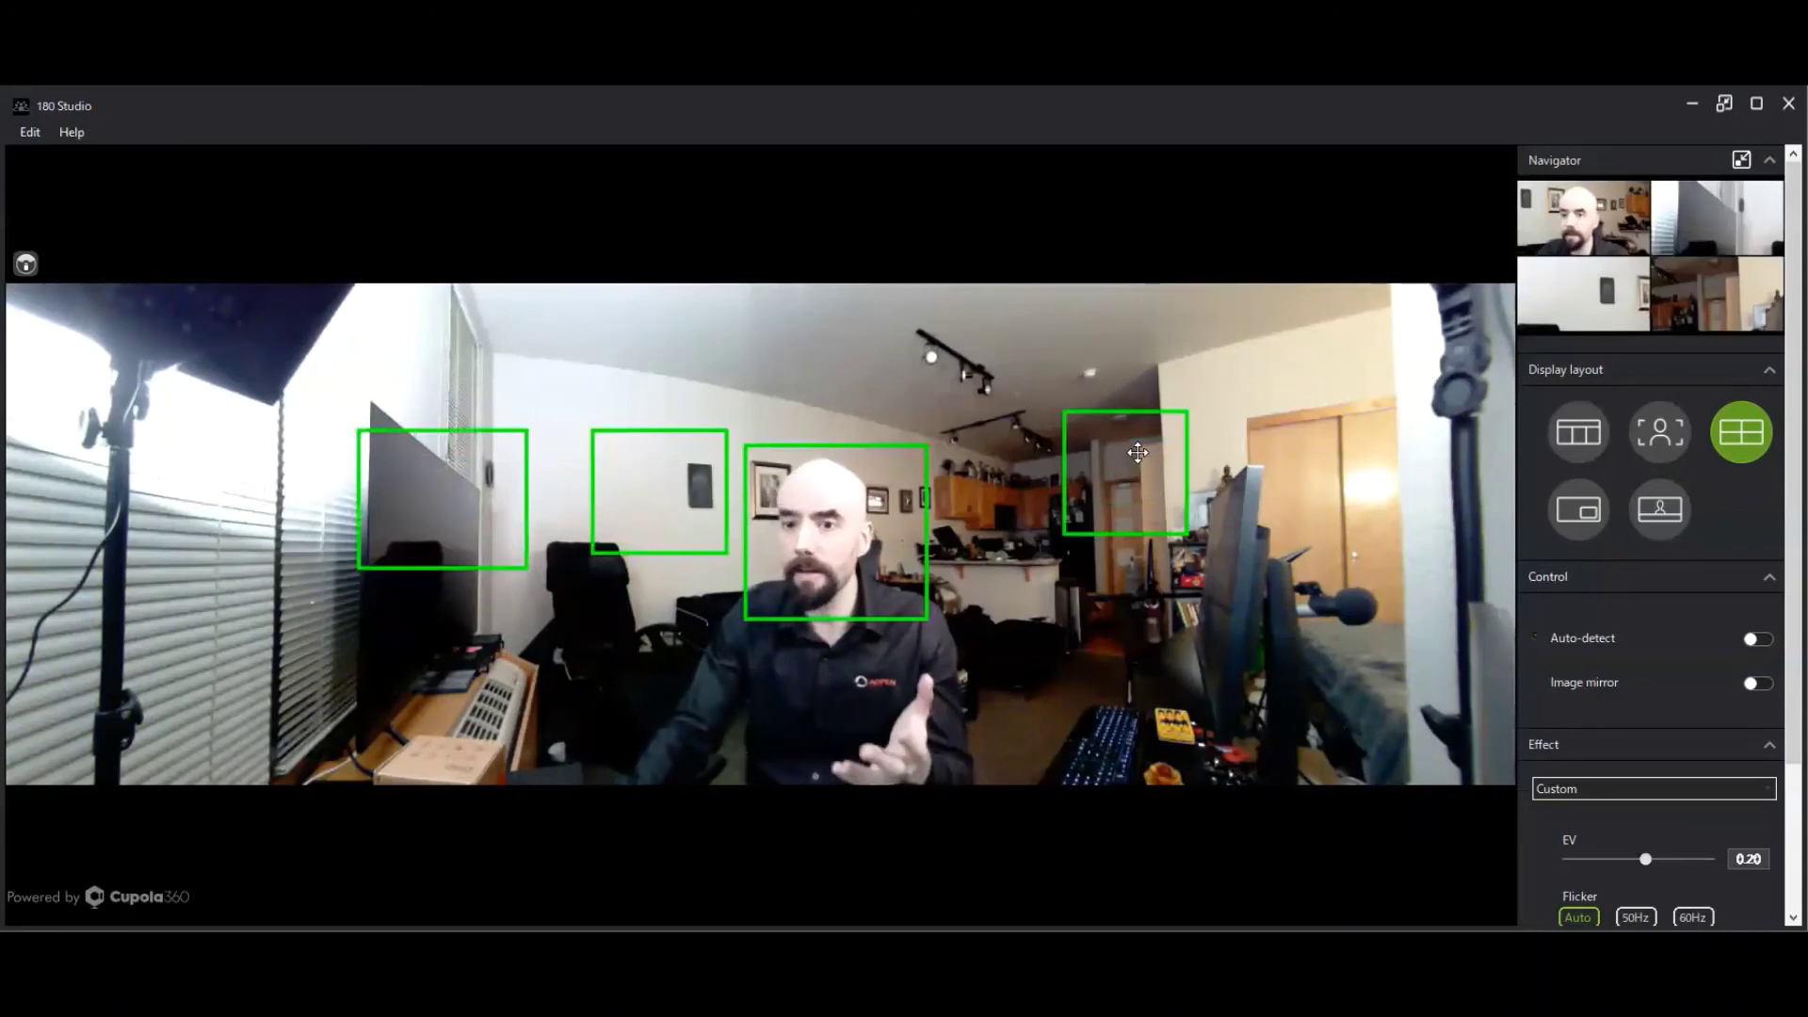
right_click(1133, 455)
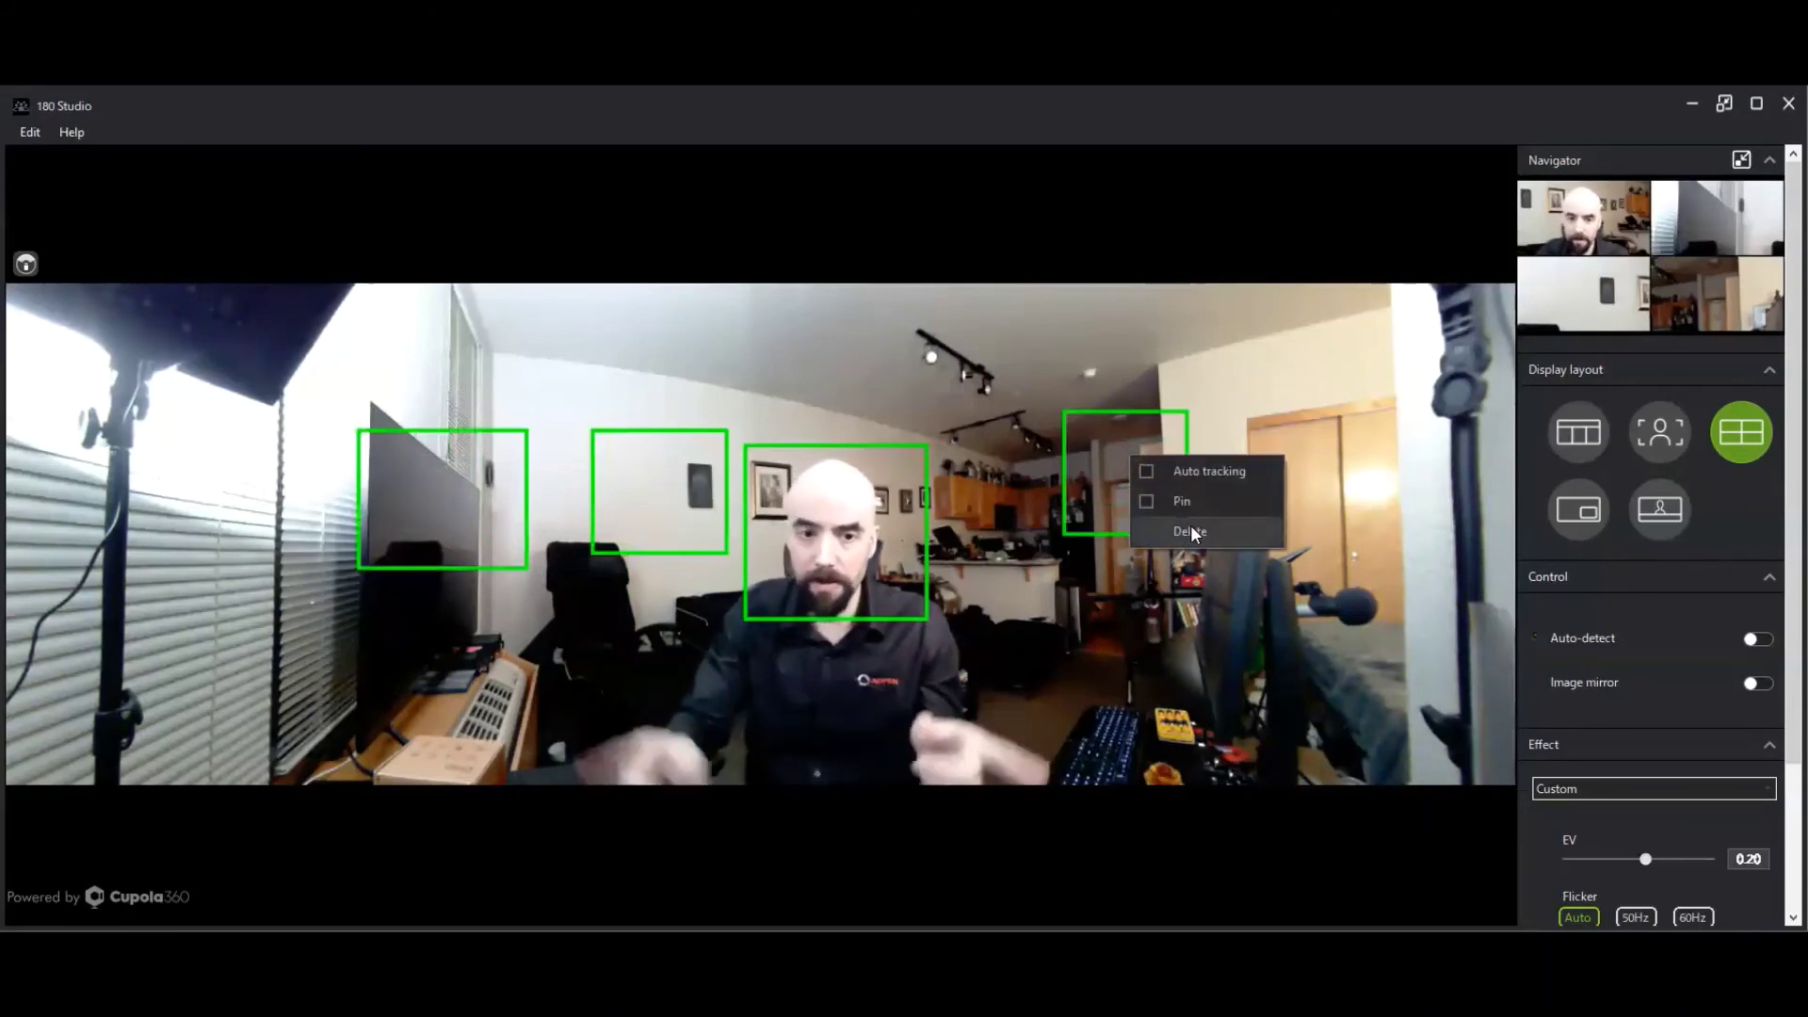
click(1190, 524)
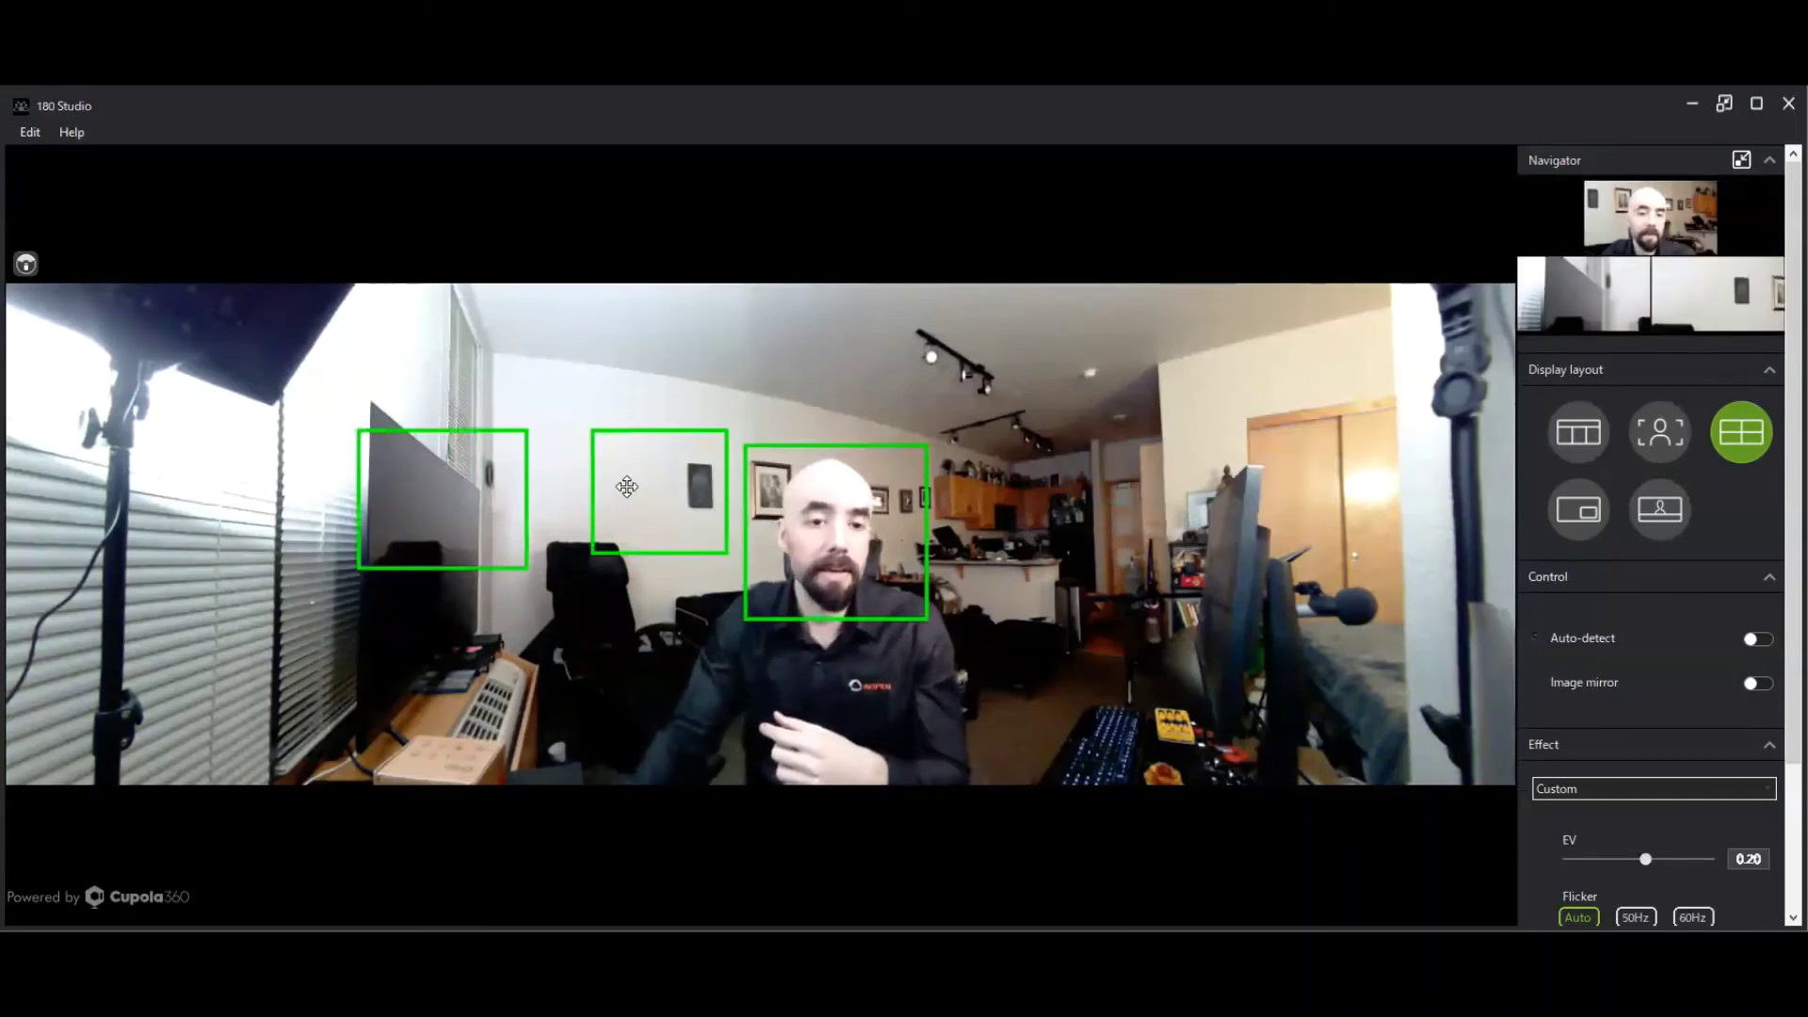
right_click(433, 504)
click(497, 570)
- Move the remaining wall selection over the empty office chair and enlarge it to frame the chair's backrest
drag(671, 494, 538, 516)
drag(594, 574, 686, 639)
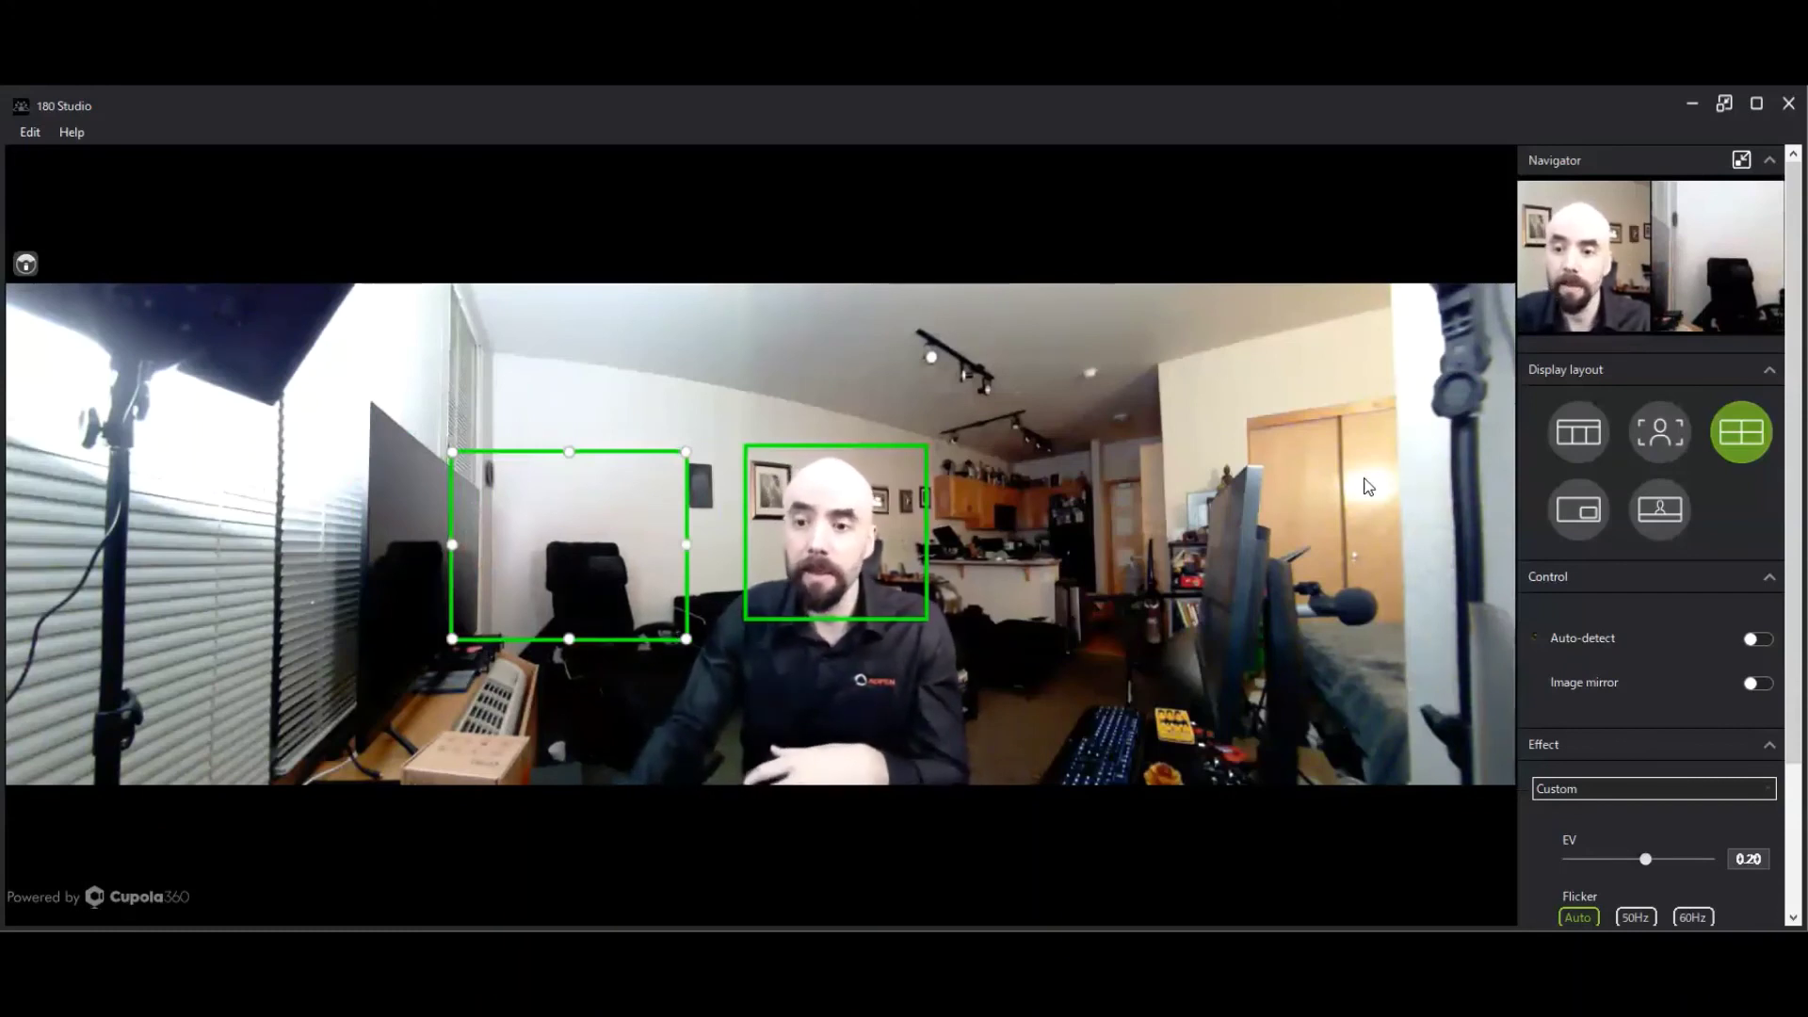
- Switch to the layout with the speaker above a panorama strip, and lower the dashed panorama area slightly
click(1663, 511)
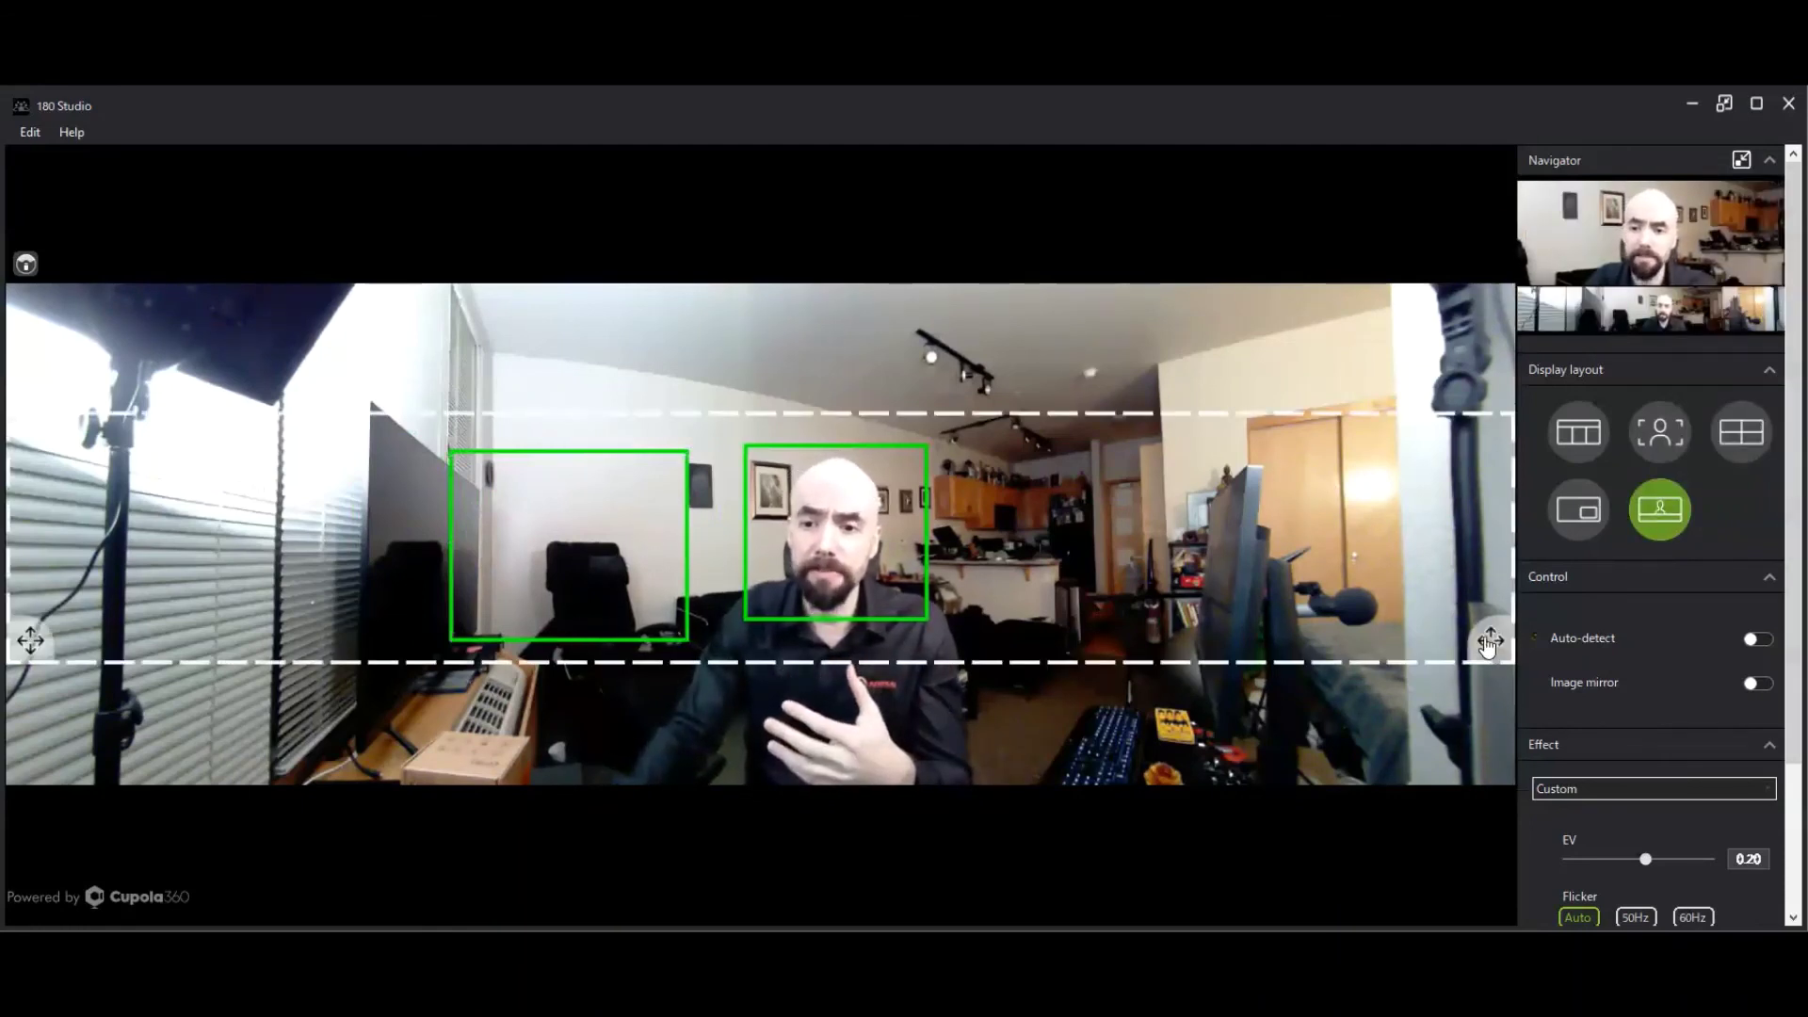
mouse_move(1488, 643)
mouse_down()
mouse_move(1486, 561)
mouse_move(1501, 672)
mouse_move(1489, 656)
mouse_up()
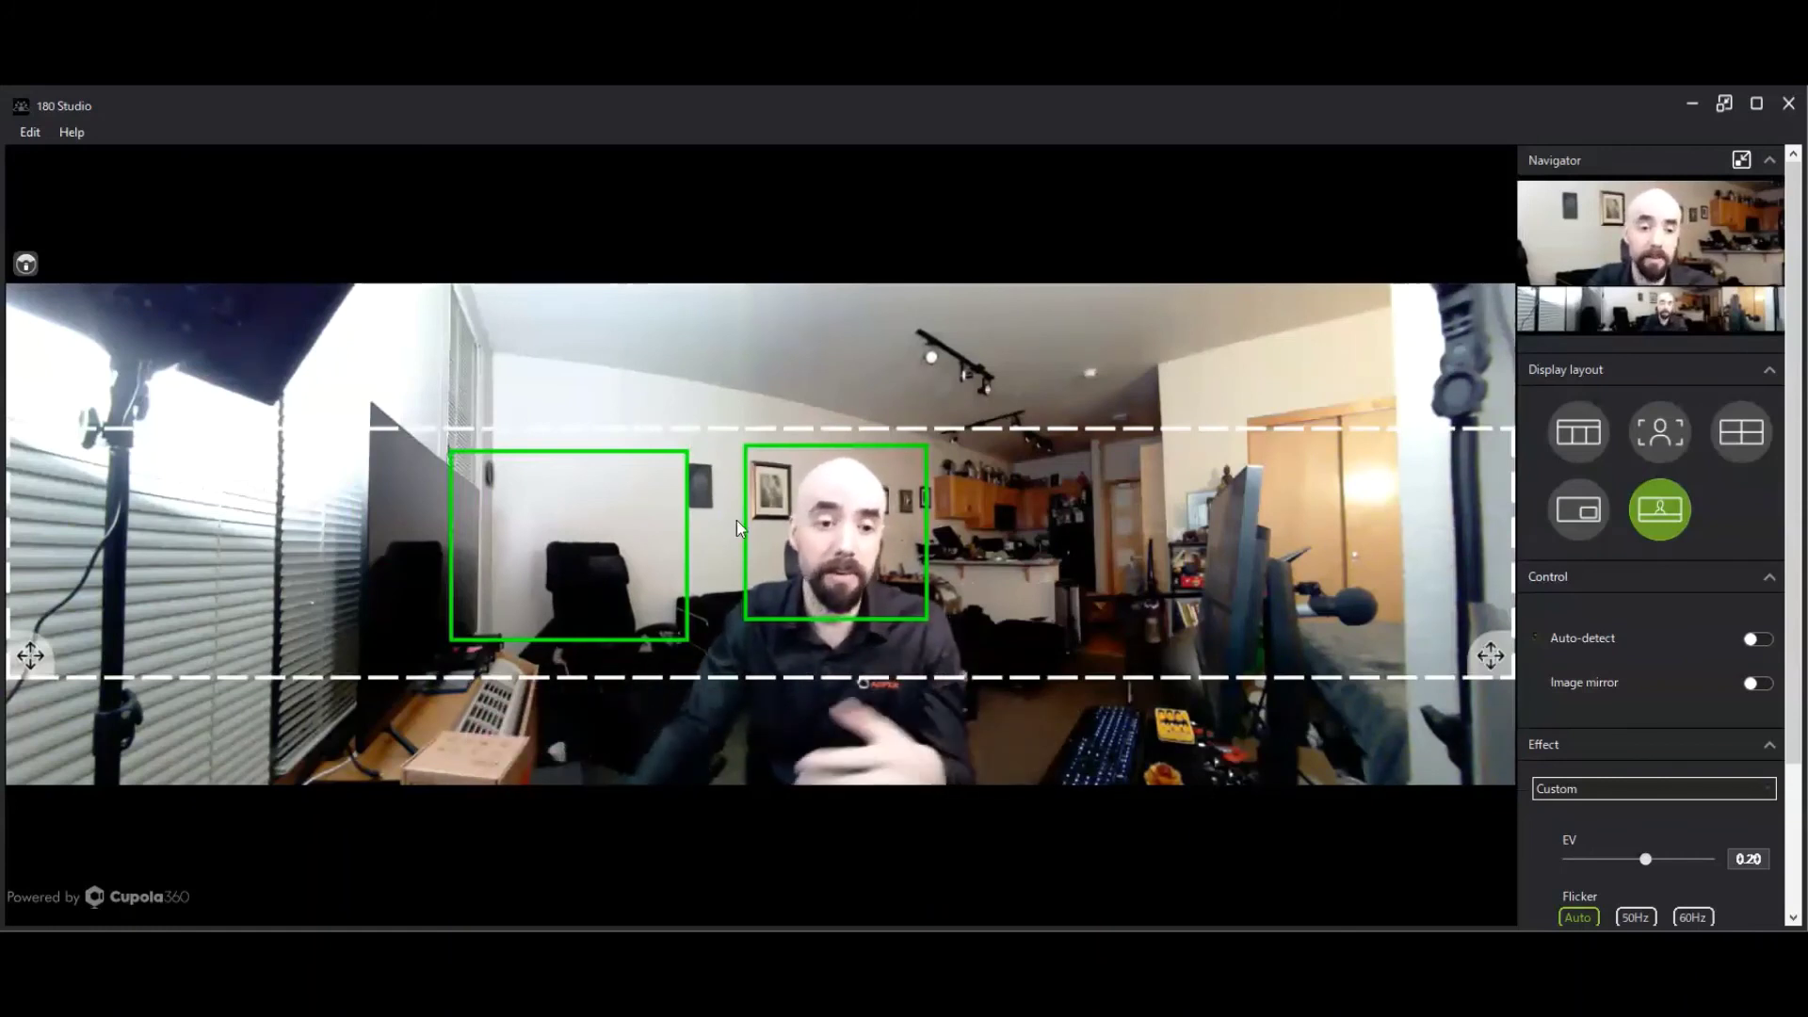
- Delete the empty-chair selection and shift the presenter's selection slightly to center the face
right_click(608, 518)
click(654, 598)
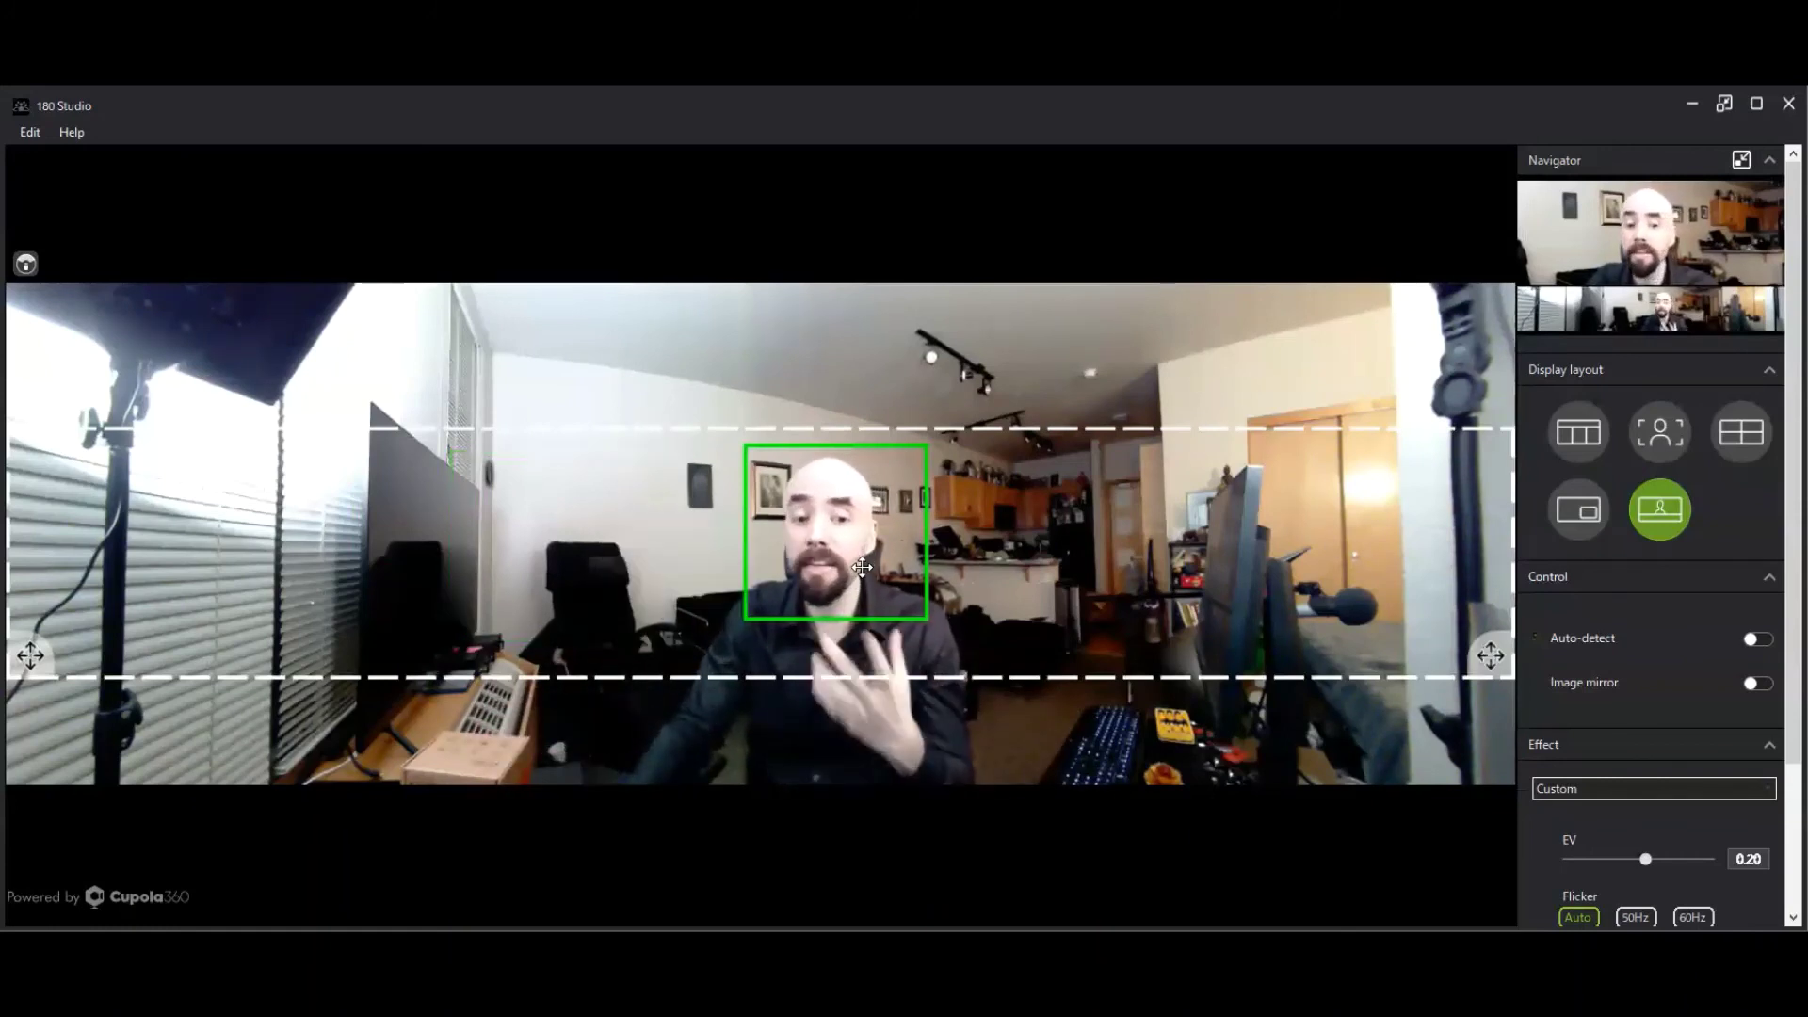
drag(863, 567, 851, 565)
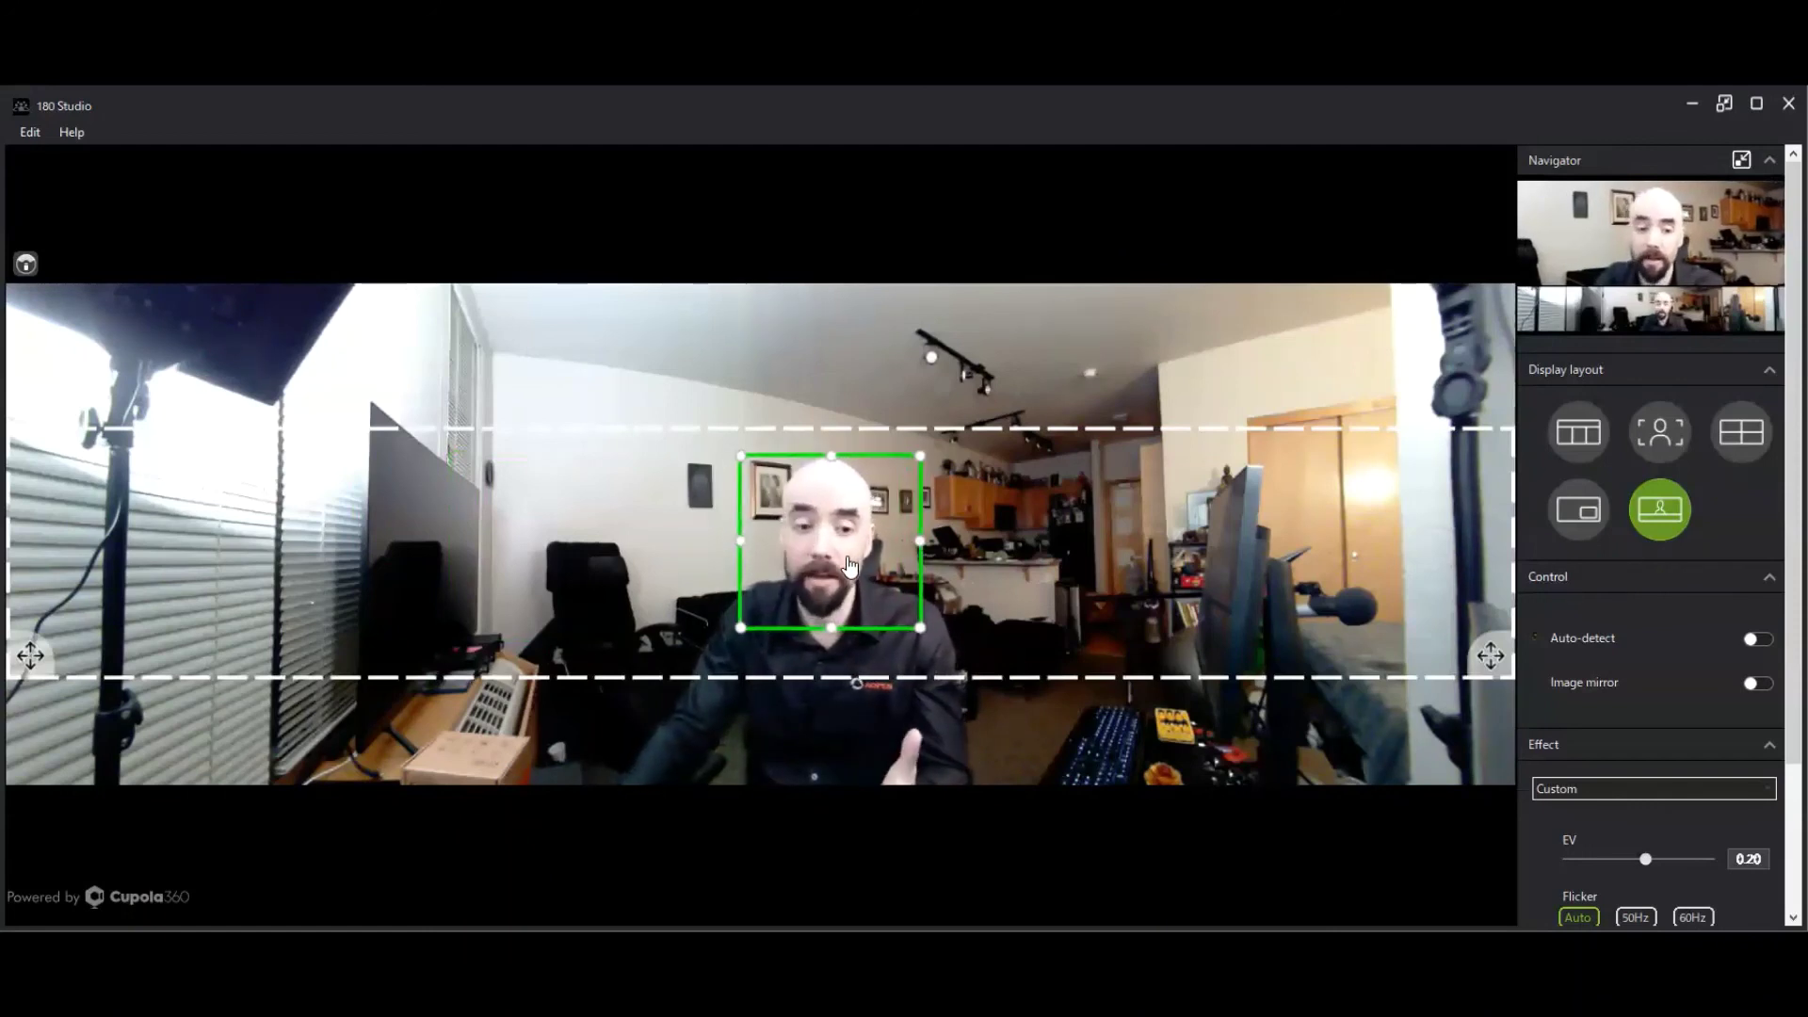
- Switch to the layout with the panorama above the selected views, and add selections over the empty chair and the doorway area
click(1571, 429)
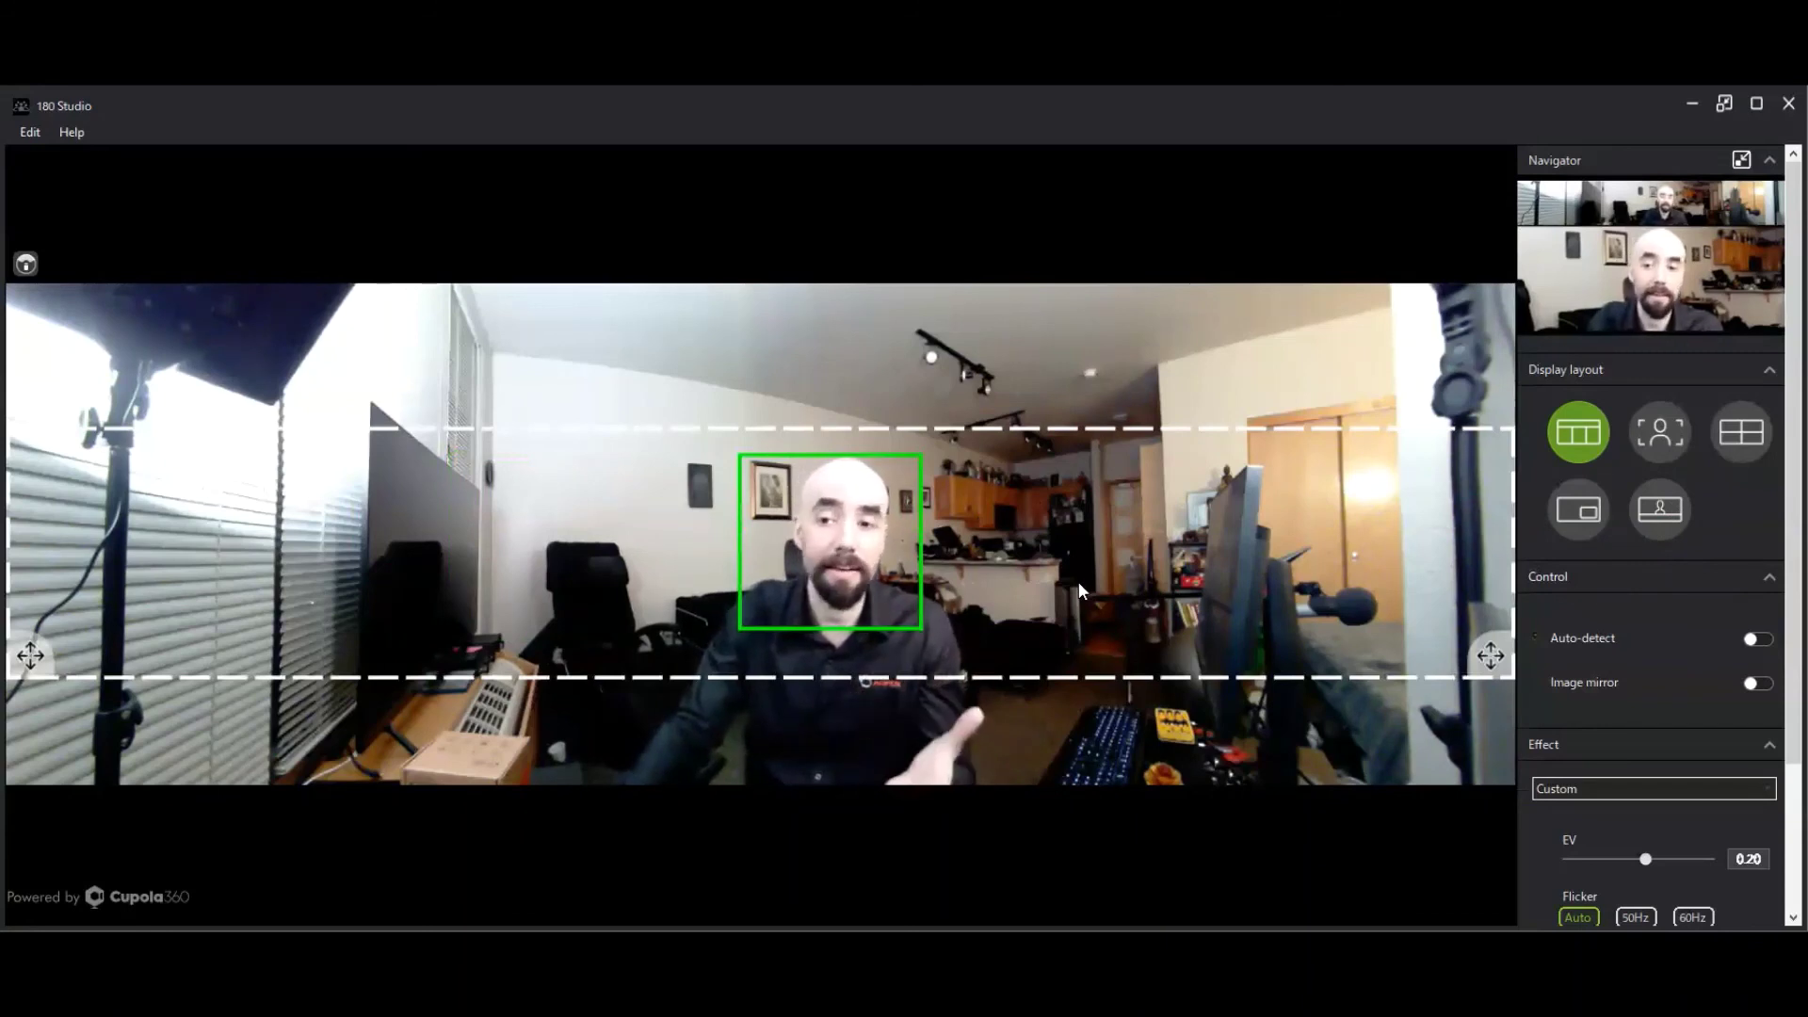
drag(488, 472, 636, 598)
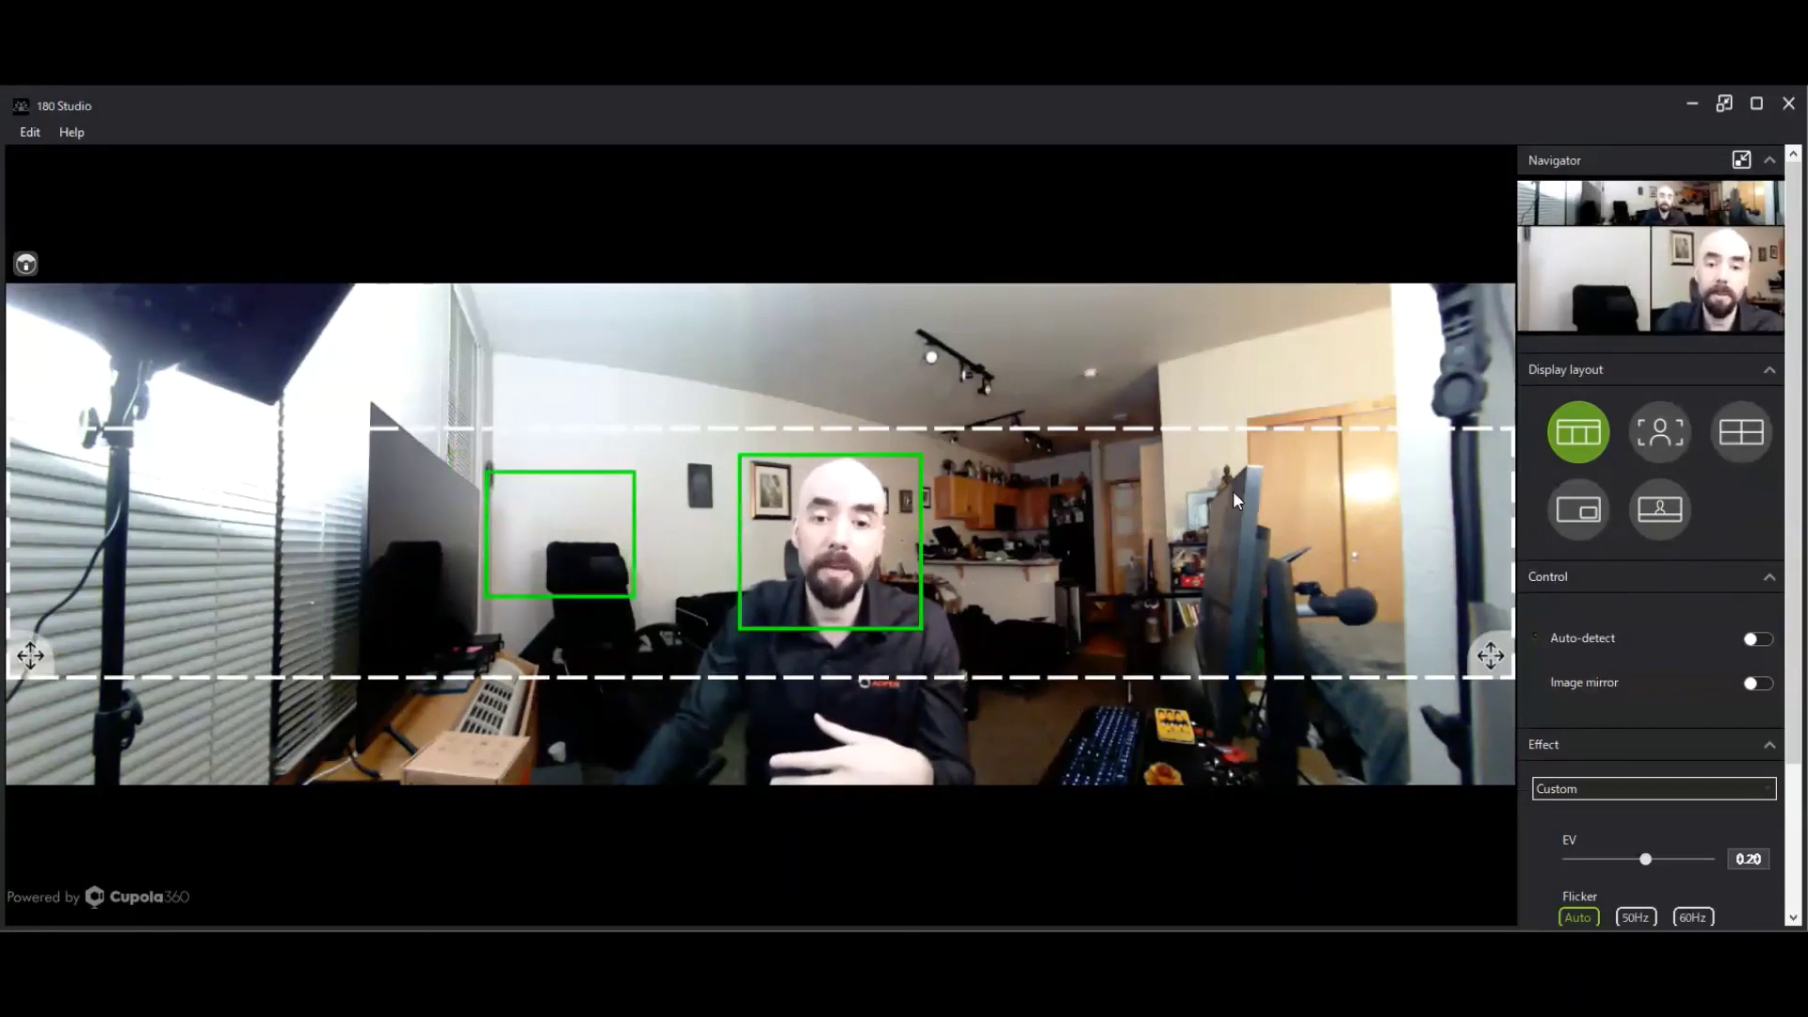
drag(1054, 480, 1237, 600)
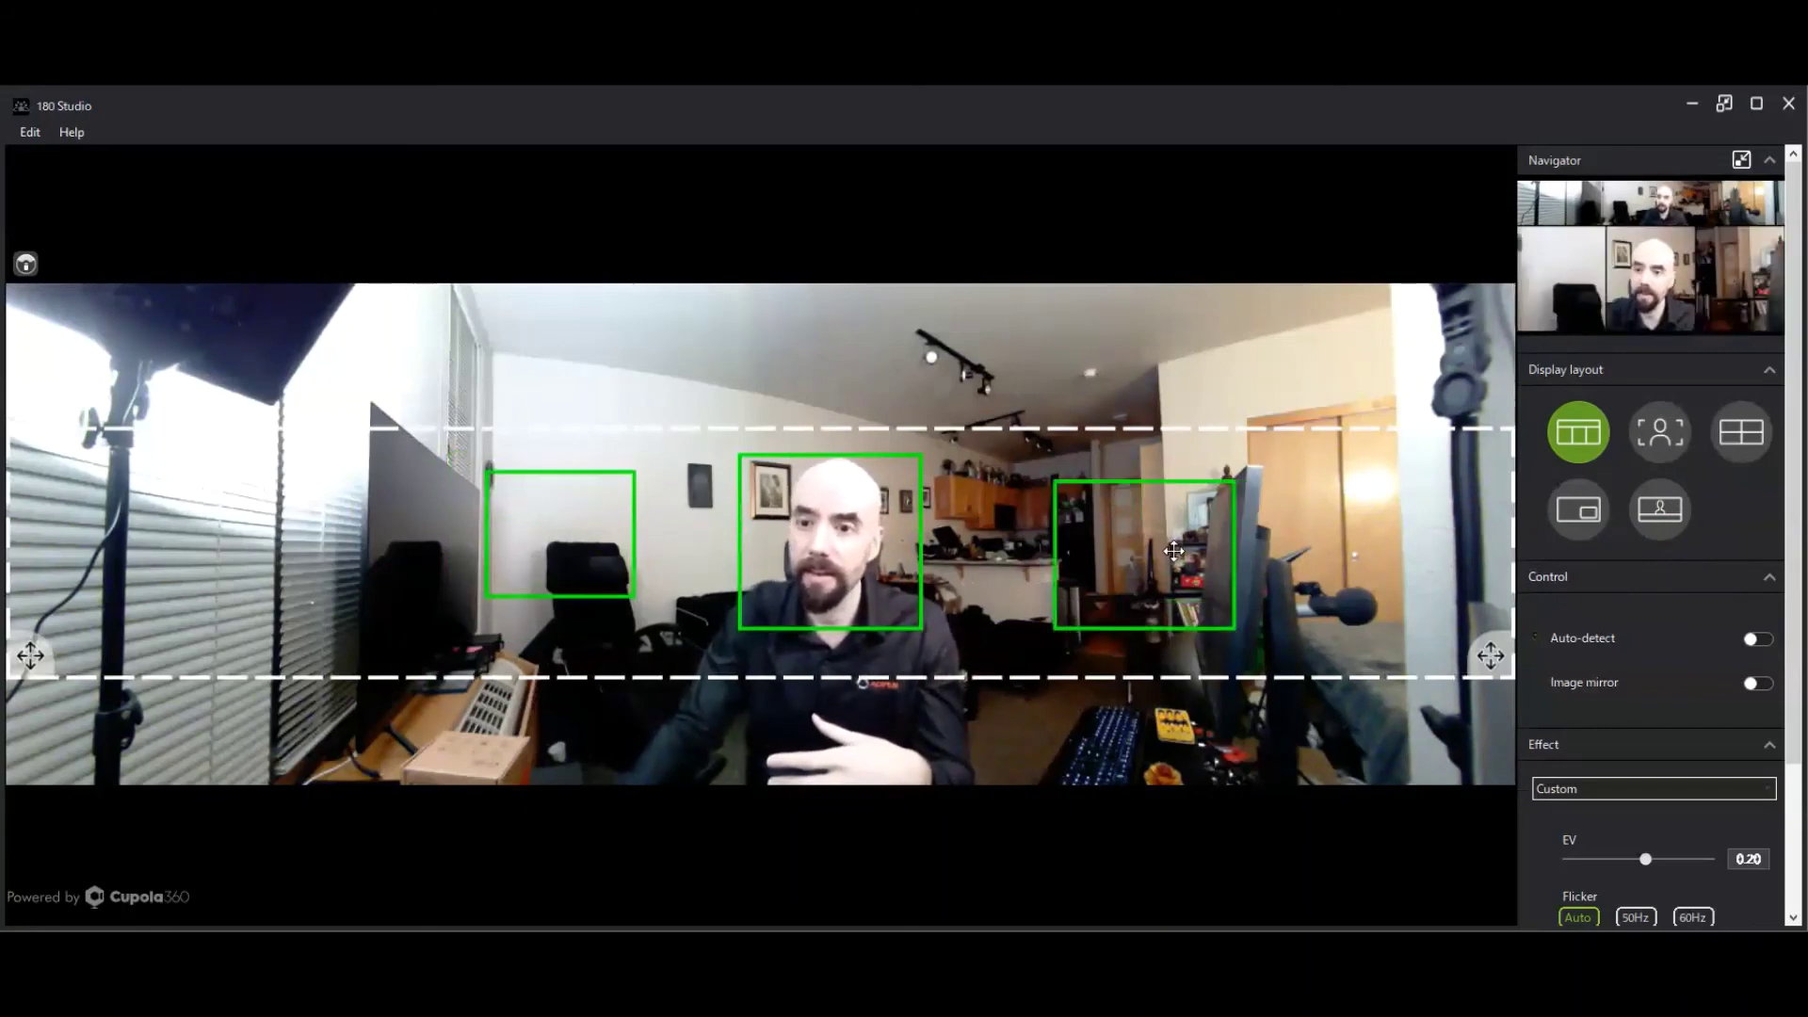
drag(1166, 546, 1151, 537)
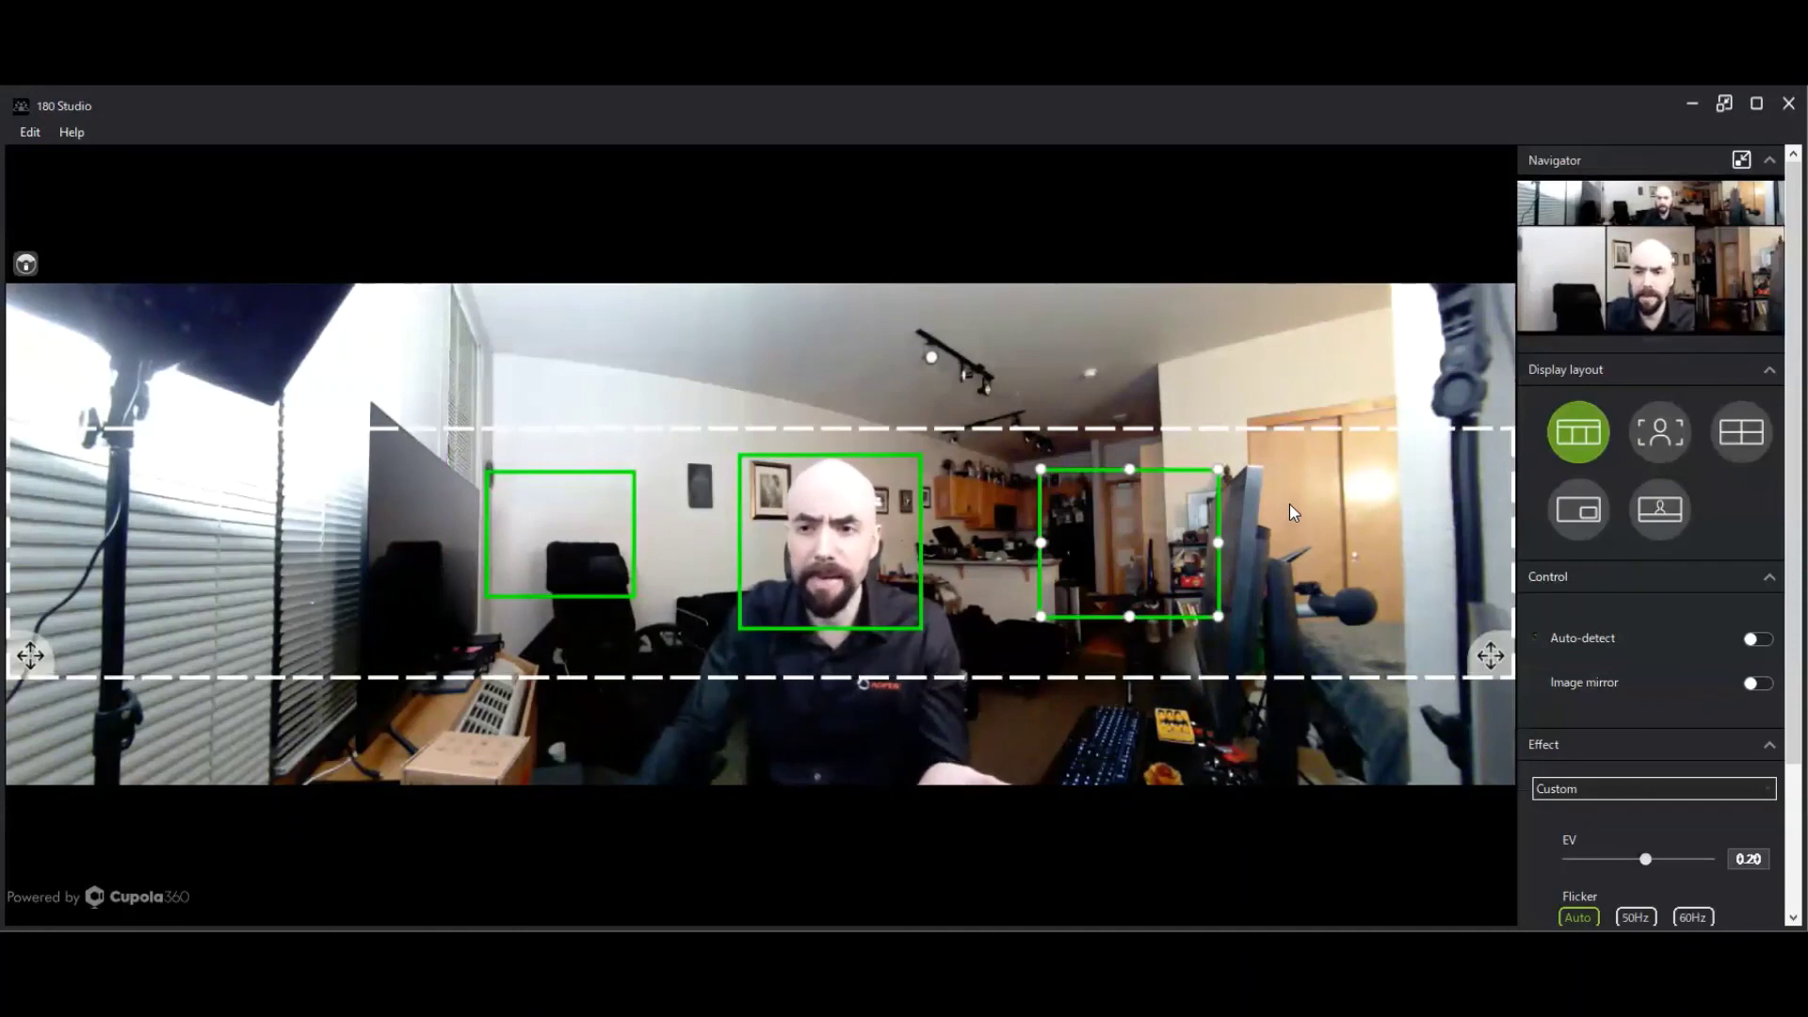
- Add extra selections over the closet door and the area behind the monitors, and delete both of them
click(1368, 585)
drag(1408, 597, 1303, 583)
right_click(1263, 640)
click(1304, 713)
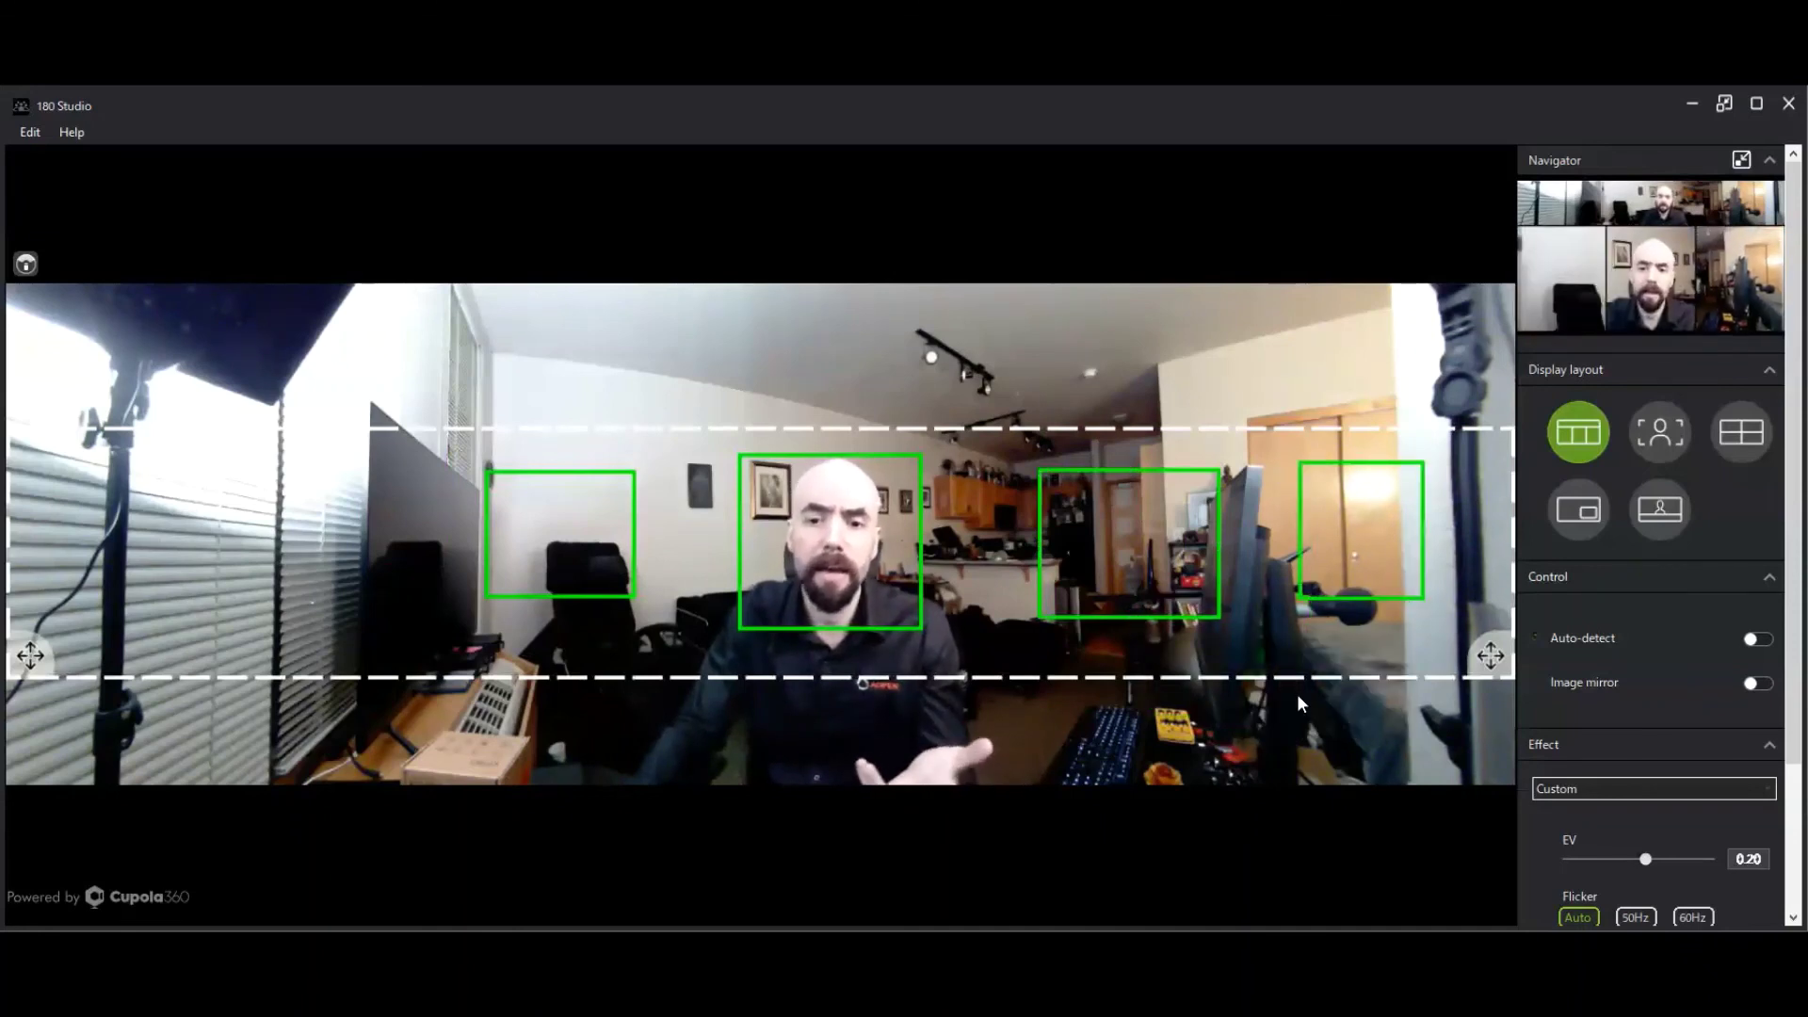
right_click(1312, 517)
click(1364, 590)
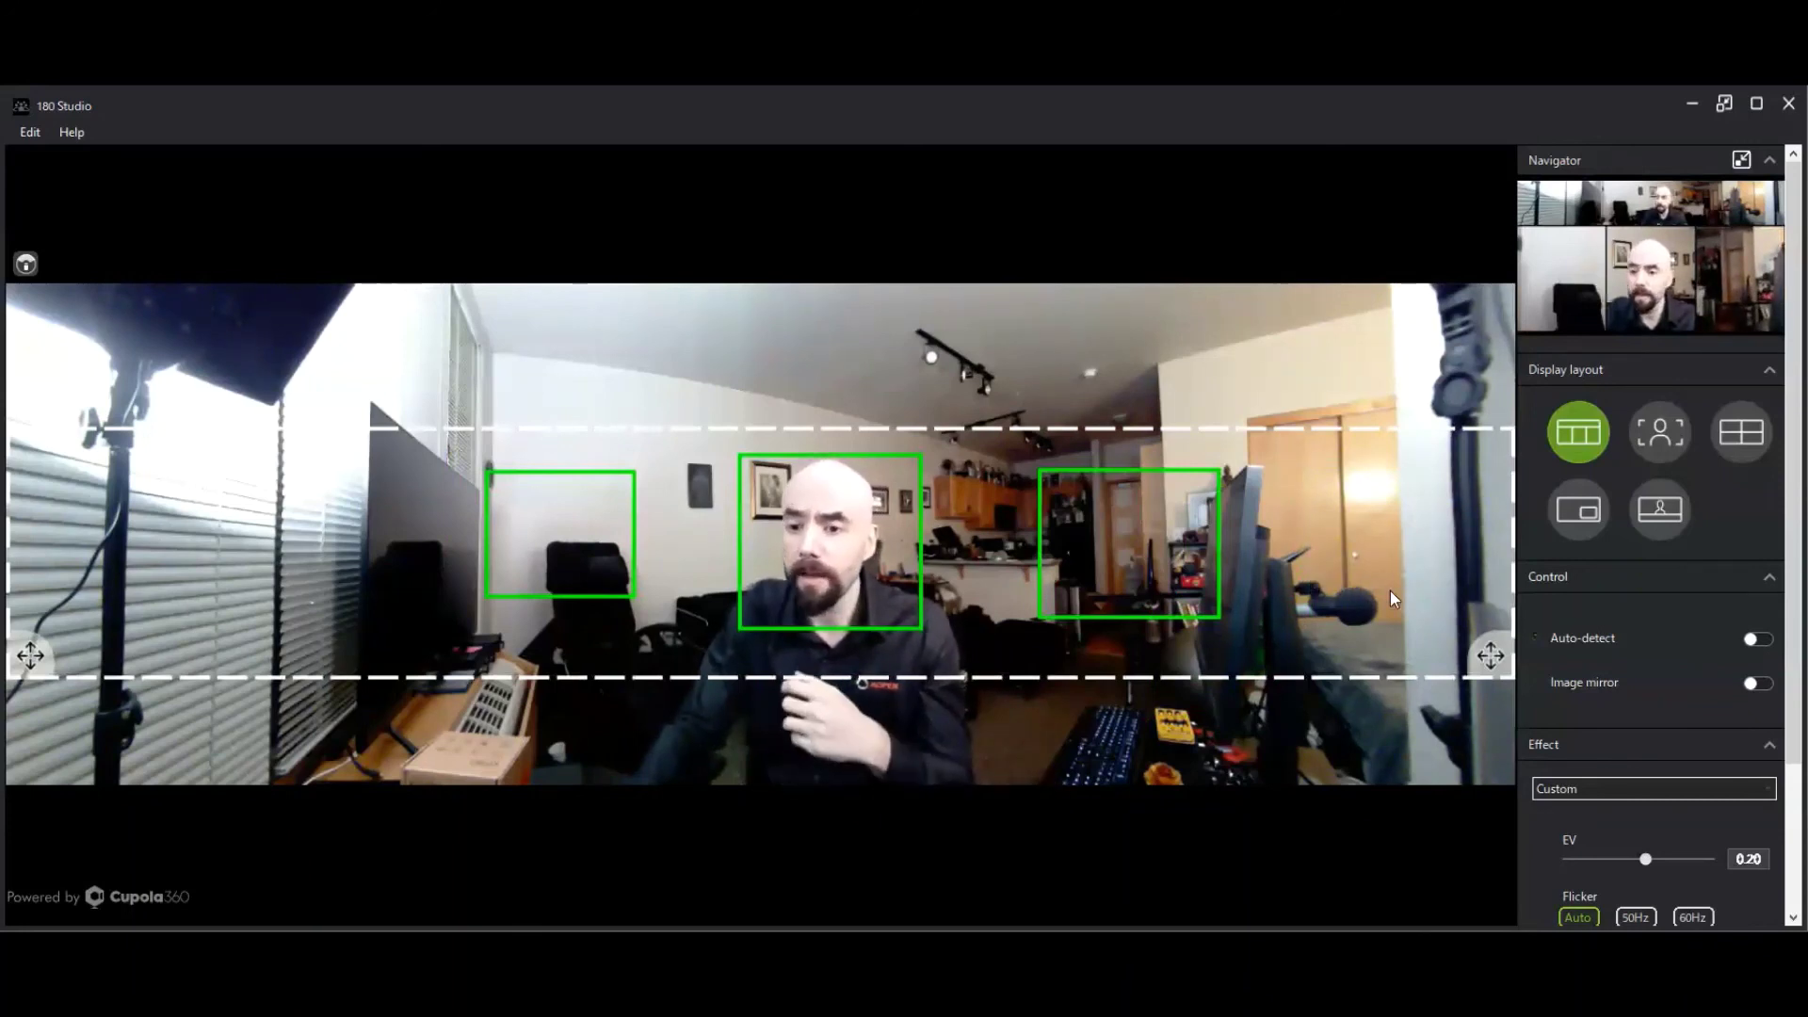
- Examine the Effect settings for EV, flicker, lighting, 3DNR and gamma
scroll(1618, 720, down, 3)
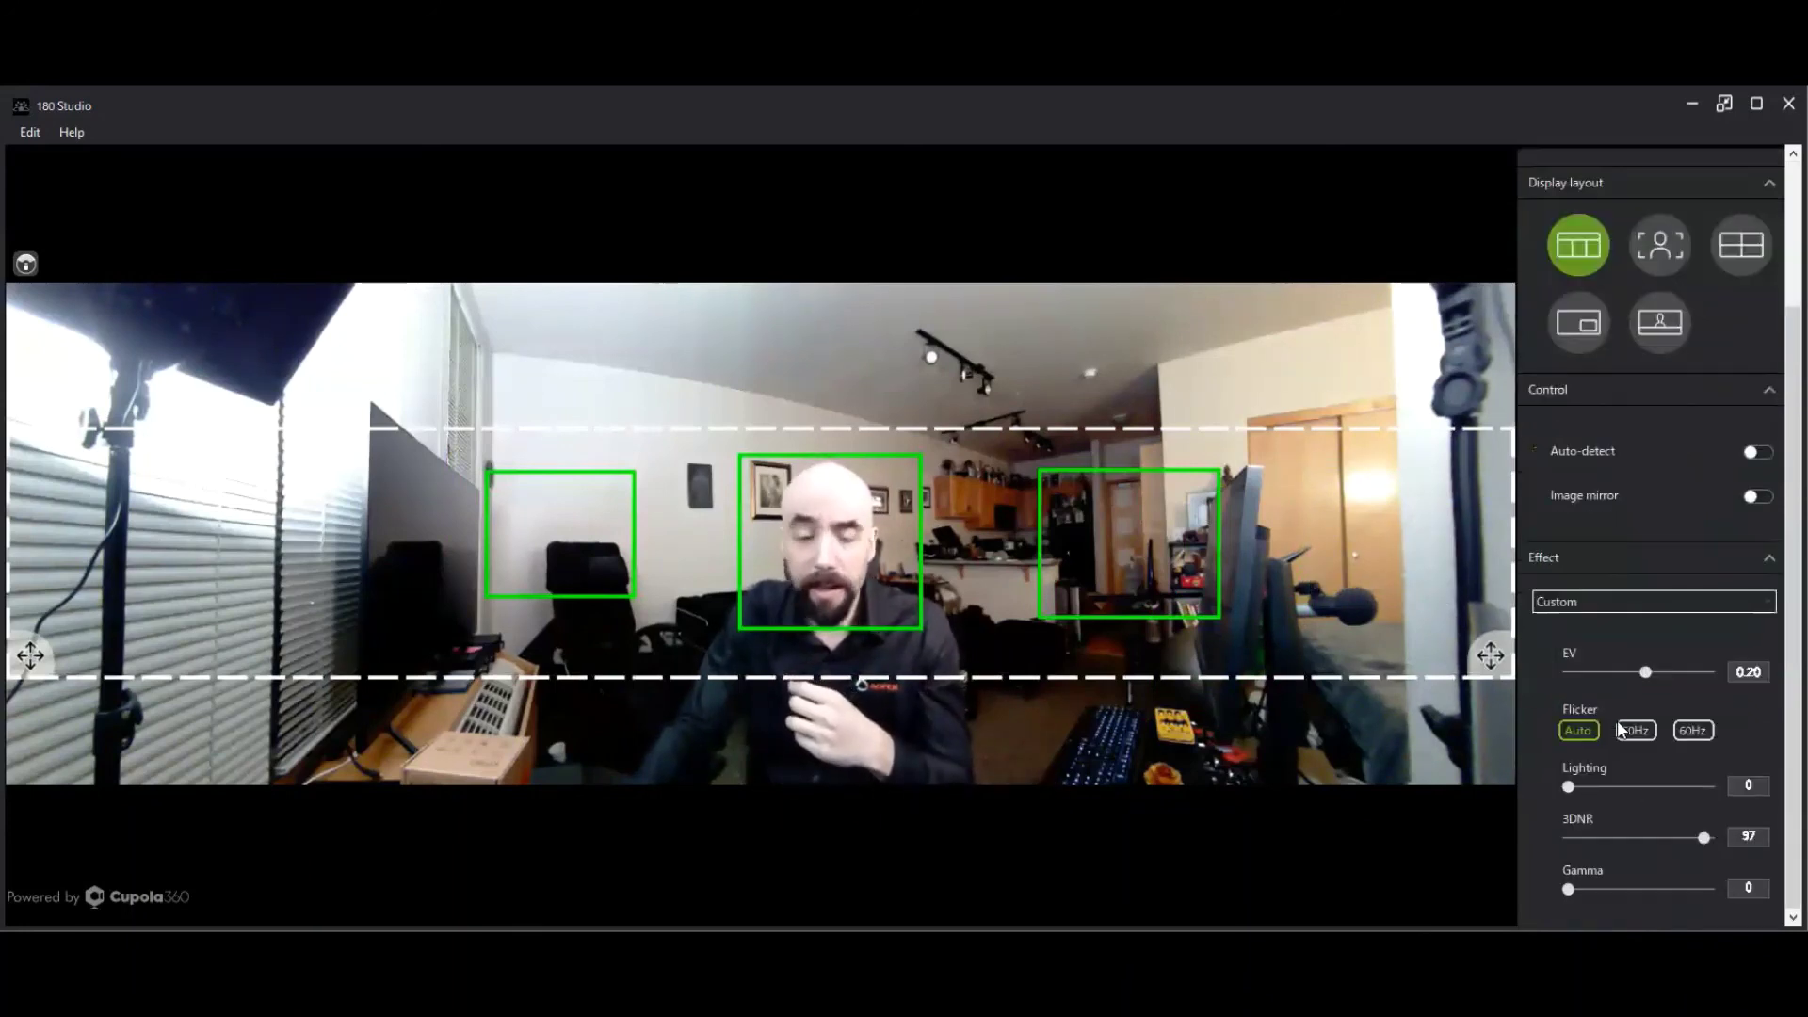